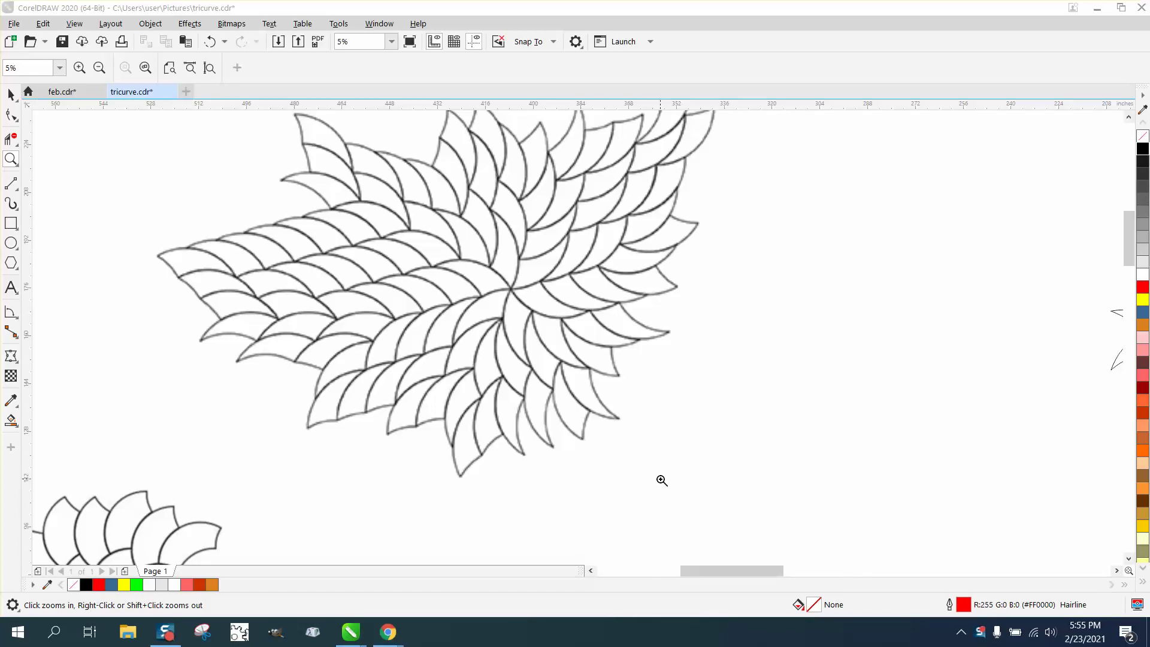
Zoom in on the leaf cluster and pick the Ellipse tool
{"action": "scroll", "coordinate": [659, 479], "scroll_direction": "down", "scroll_amount": 2}
{"action": "left_click_drag", "start_coordinate": [539, 458], "coordinate": [624, 510]}
{"action": "scroll", "coordinate": [552, 442], "scroll_direction": "down", "scroll_amount": 2}
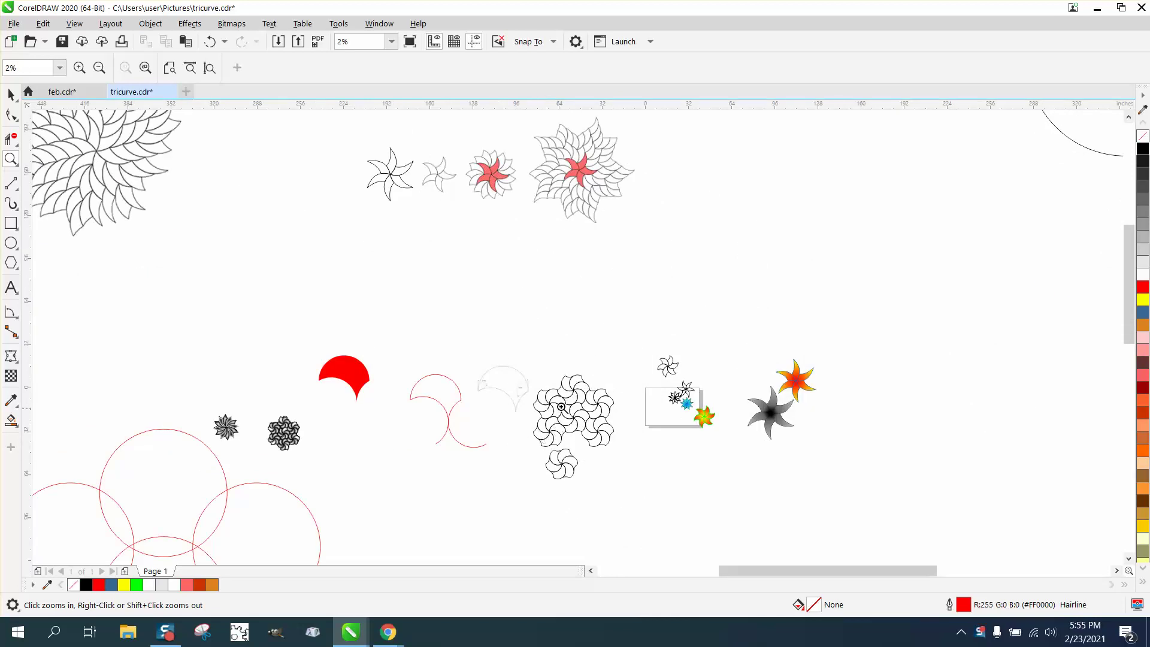
{"action": "scroll", "coordinate": [561, 377], "scroll_direction": "down", "scroll_amount": 1}
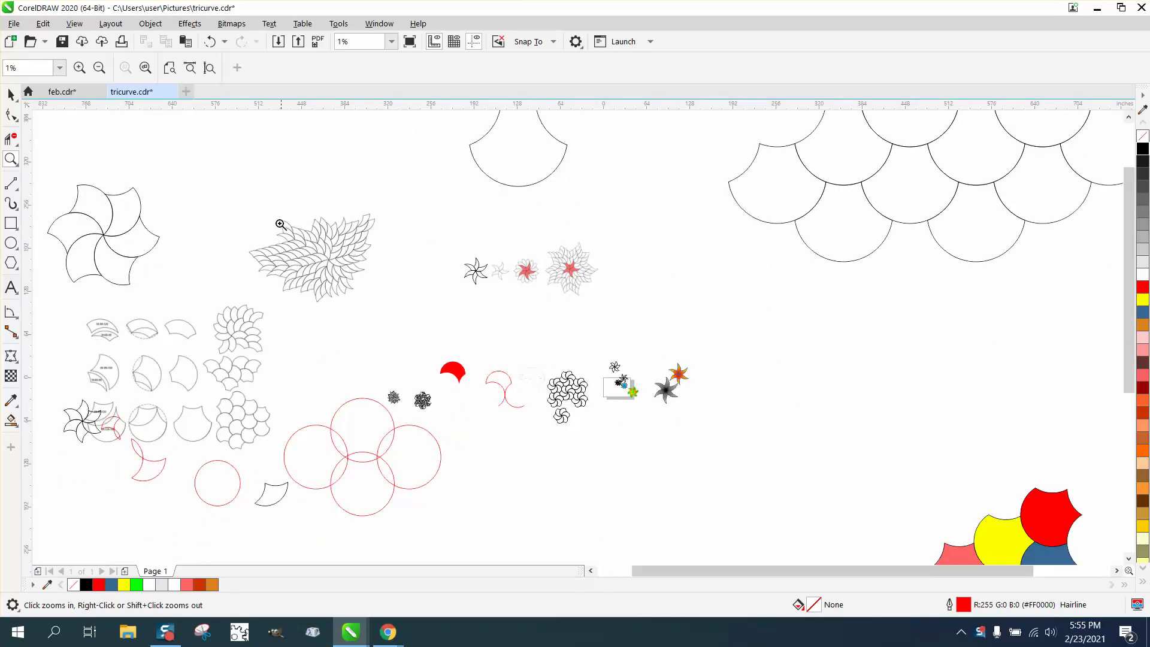
{"action": "left_click_drag", "start_coordinate": [280, 224], "coordinate": [394, 296]}
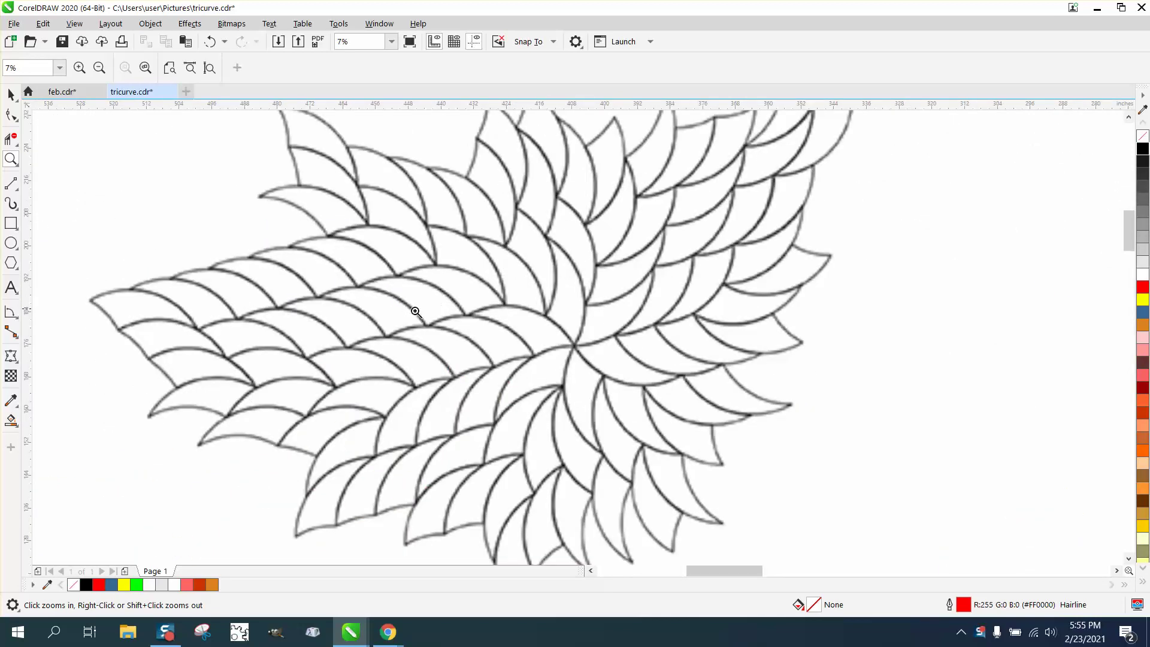
{"action": "scroll", "coordinate": [415, 312], "scroll_direction": "down", "scroll_amount": 3}
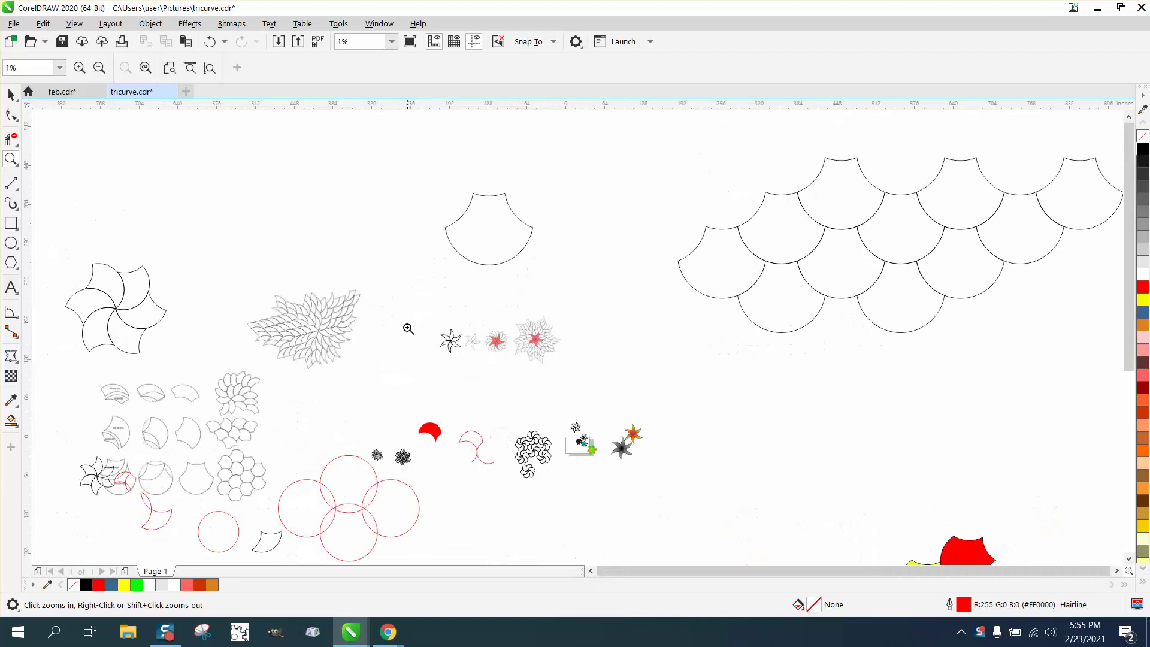
{"action": "scroll", "coordinate": [223, 367], "scroll_direction": "up", "scroll_amount": 2}
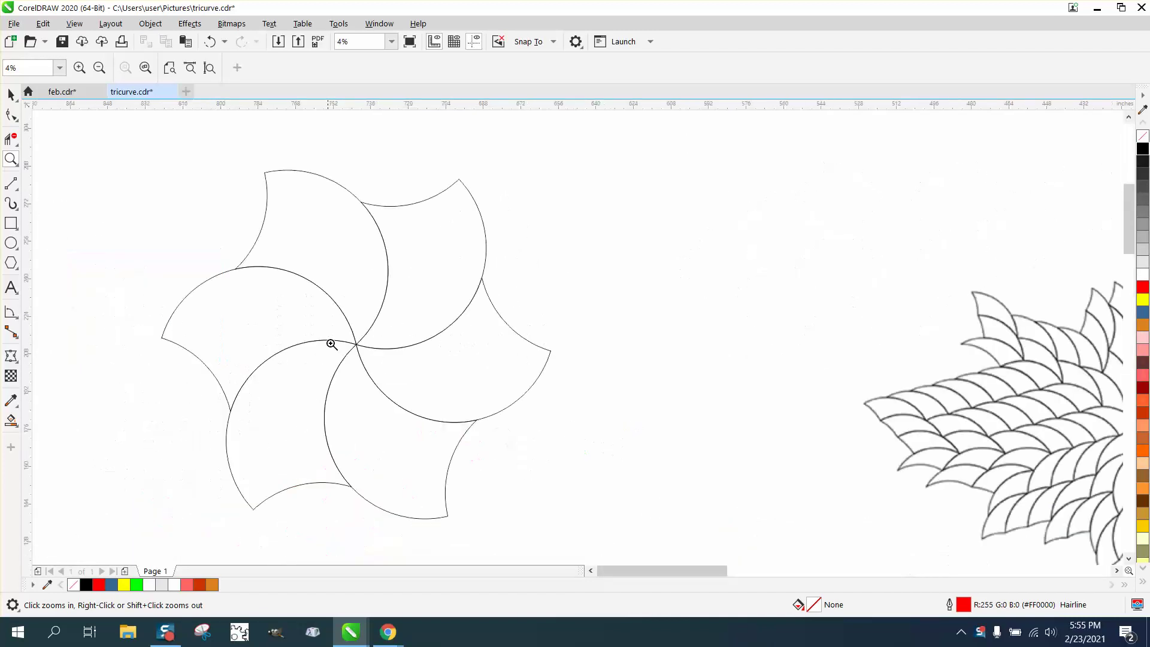
{"action": "scroll", "coordinate": [426, 273], "scroll_direction": "down", "scroll_amount": 2}
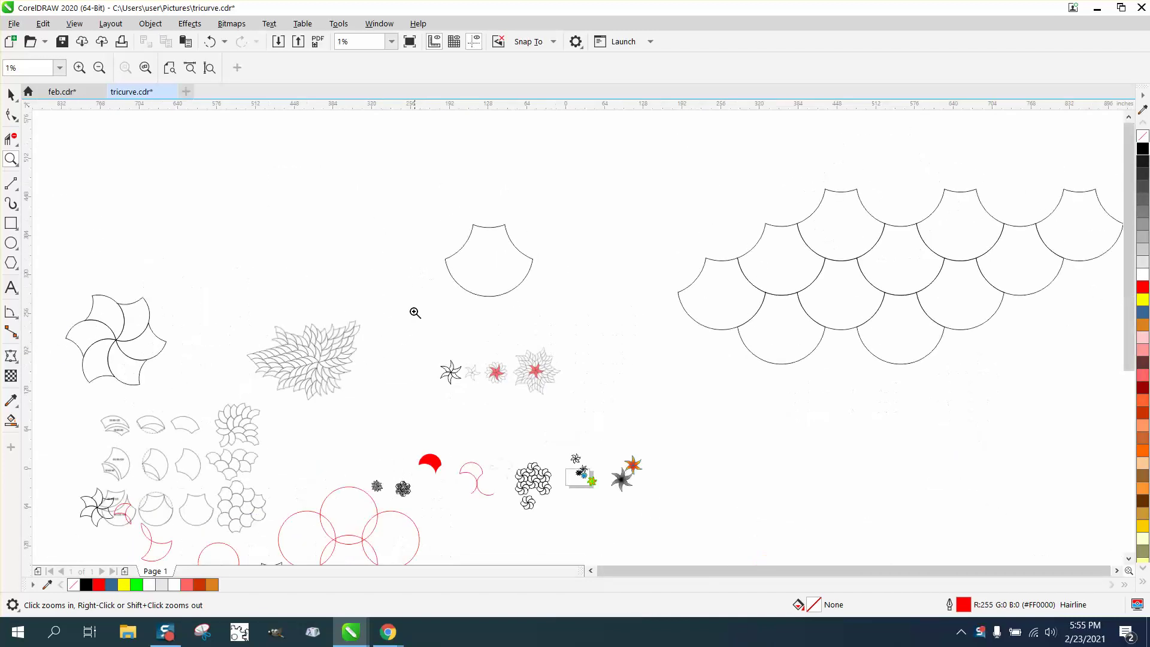
{"action": "left_click", "coordinate": [9, 244]}
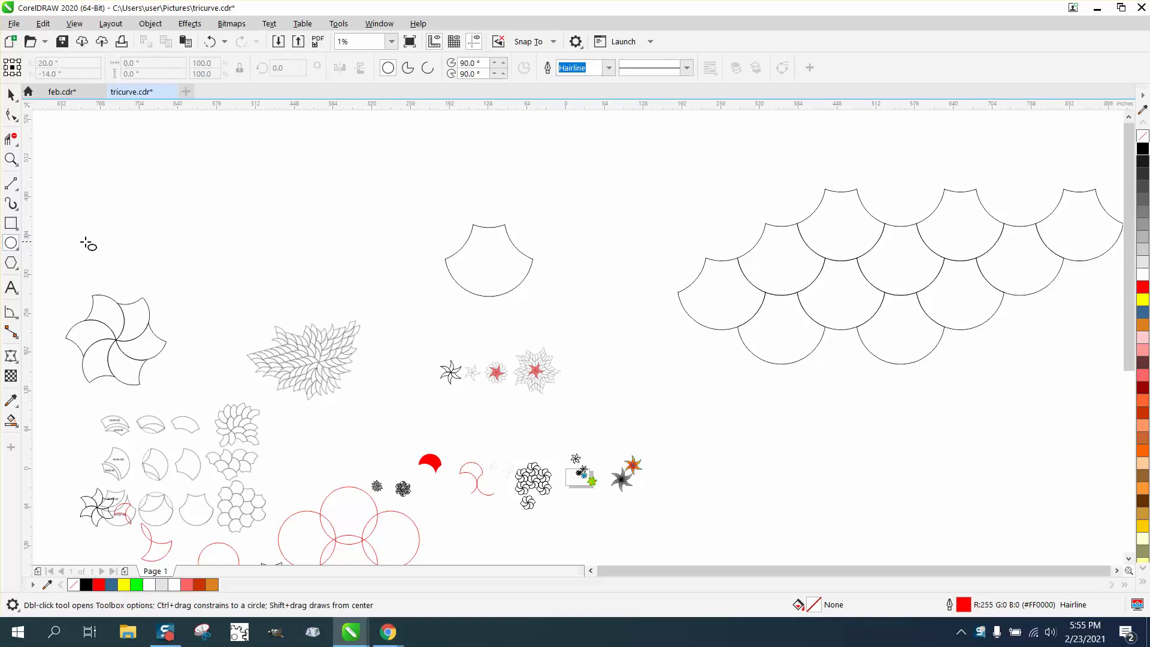
Draw a test three-point curve arc, then undo it
{"action": "left_click", "coordinate": [16, 187]}
{"action": "left_click", "coordinate": [16, 208]}
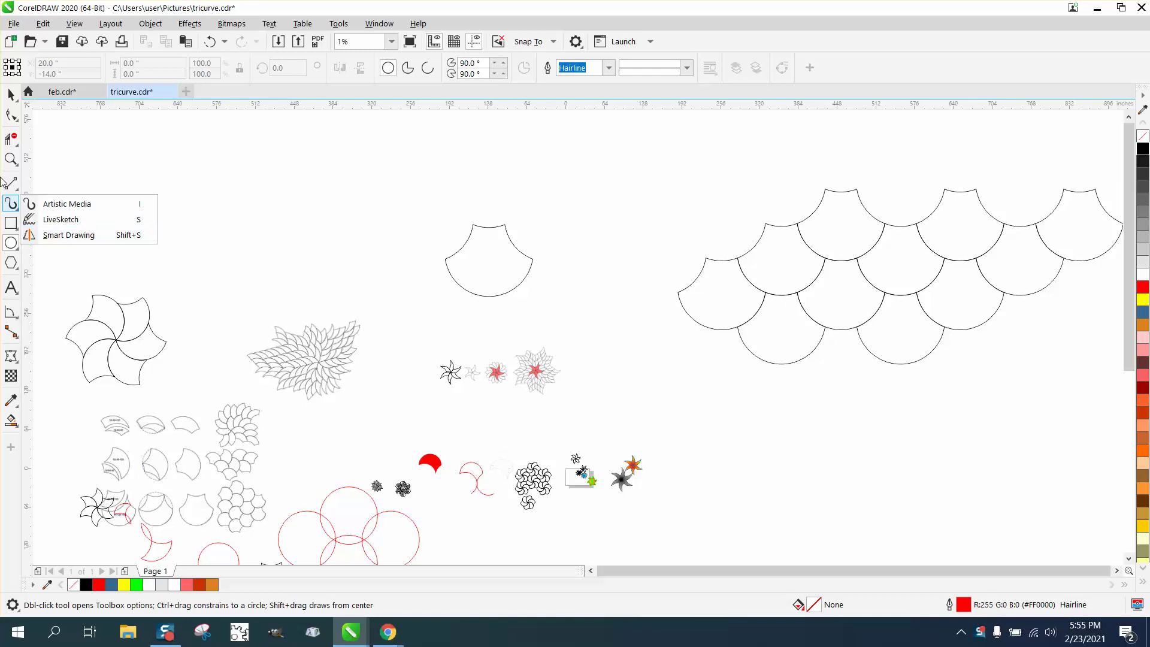
{"action": "left_click", "coordinate": [17, 187]}
{"action": "left_click", "coordinate": [60, 277]}
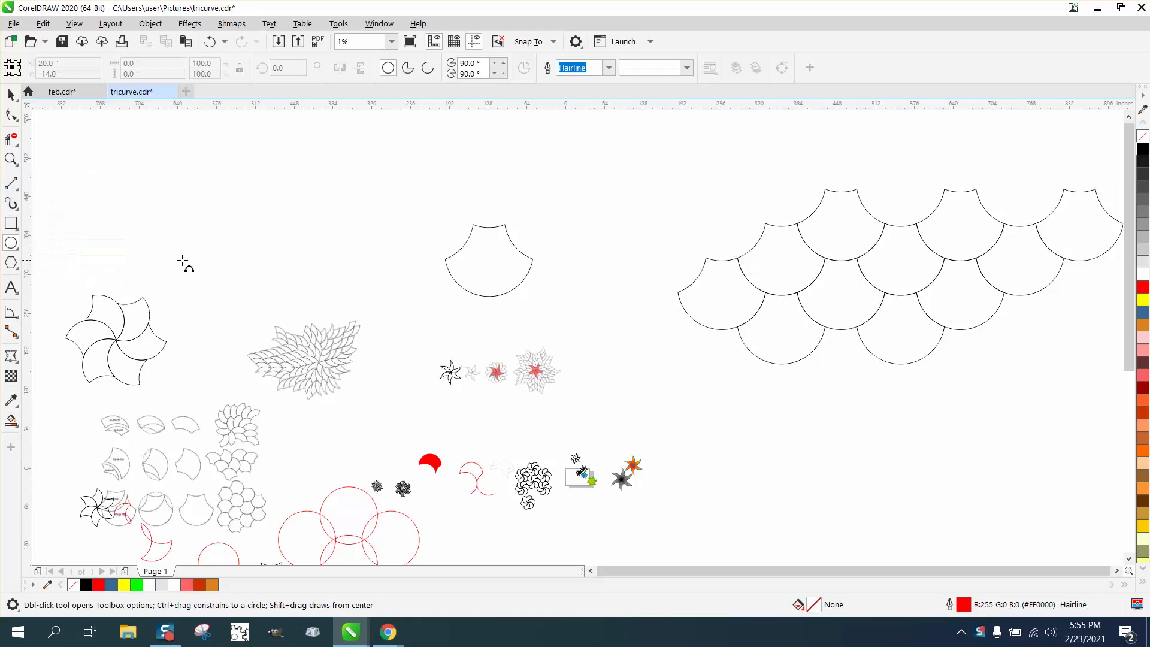
{"action": "left_click_drag", "start_coordinate": [330, 247], "coordinate": [248, 255]}
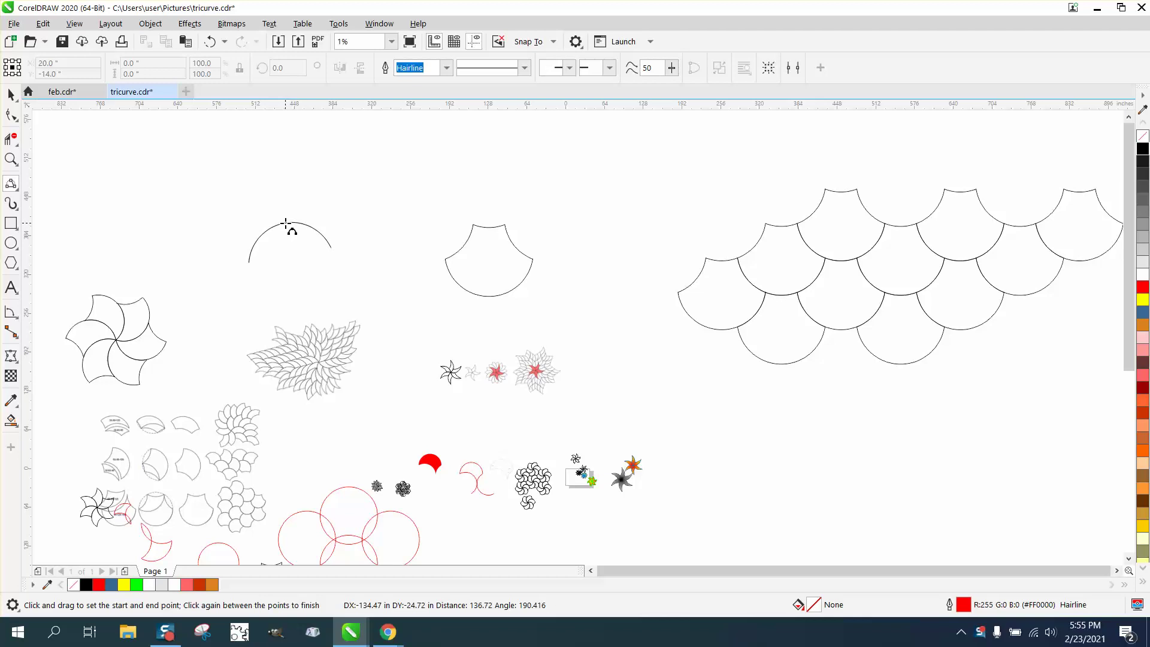
{"action": "left_click", "coordinate": [286, 223]}
{"action": "key", "text": "ctrl+z"}
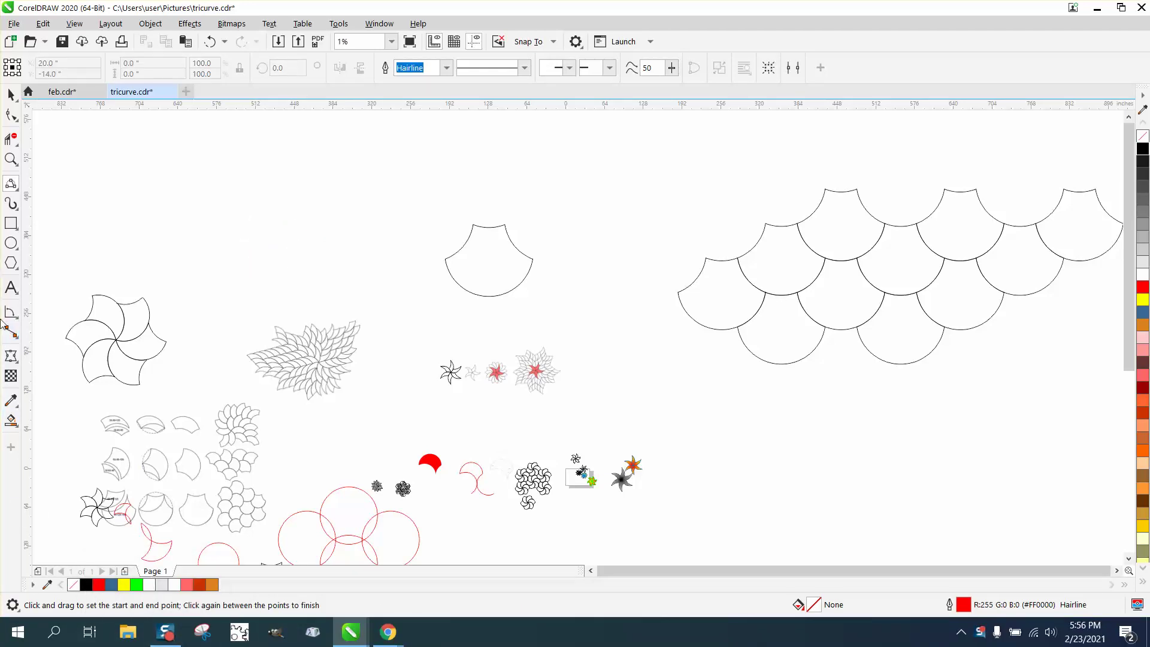
{"action": "left_click", "coordinate": [10, 96]}
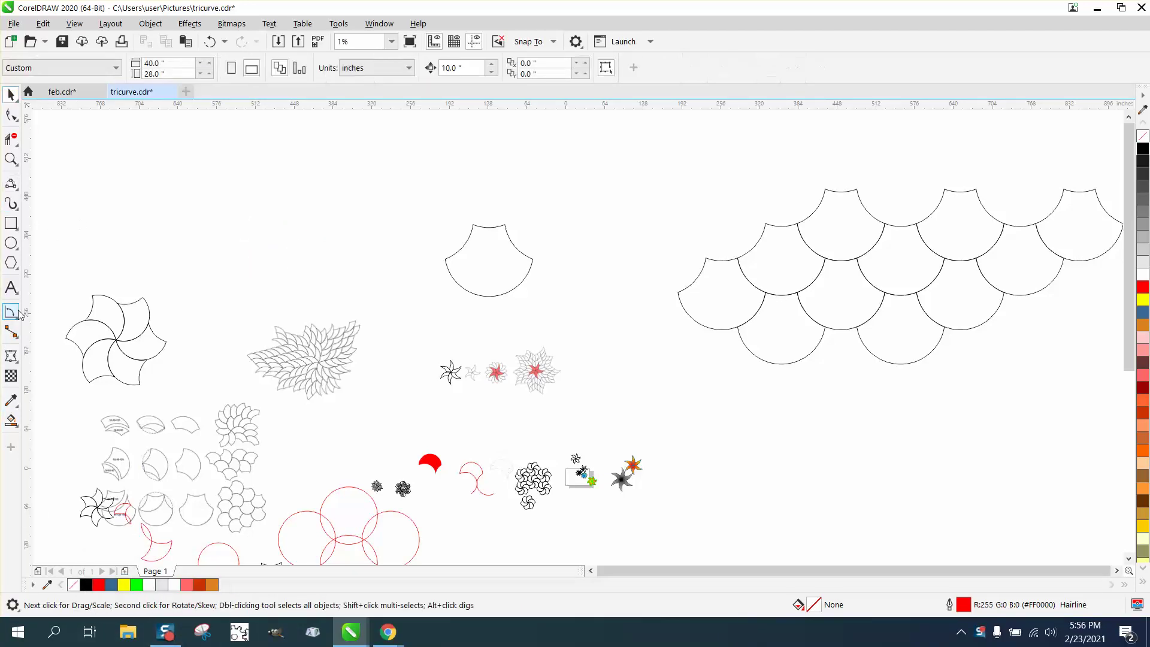
Draw a circle above the leaf cluster with the Ellipse tool
{"action": "left_click", "coordinate": [18, 248]}
{"action": "left_click", "coordinate": [63, 244]}
{"action": "left_click_drag", "start_coordinate": [365, 188], "coordinate": [261, 291]}
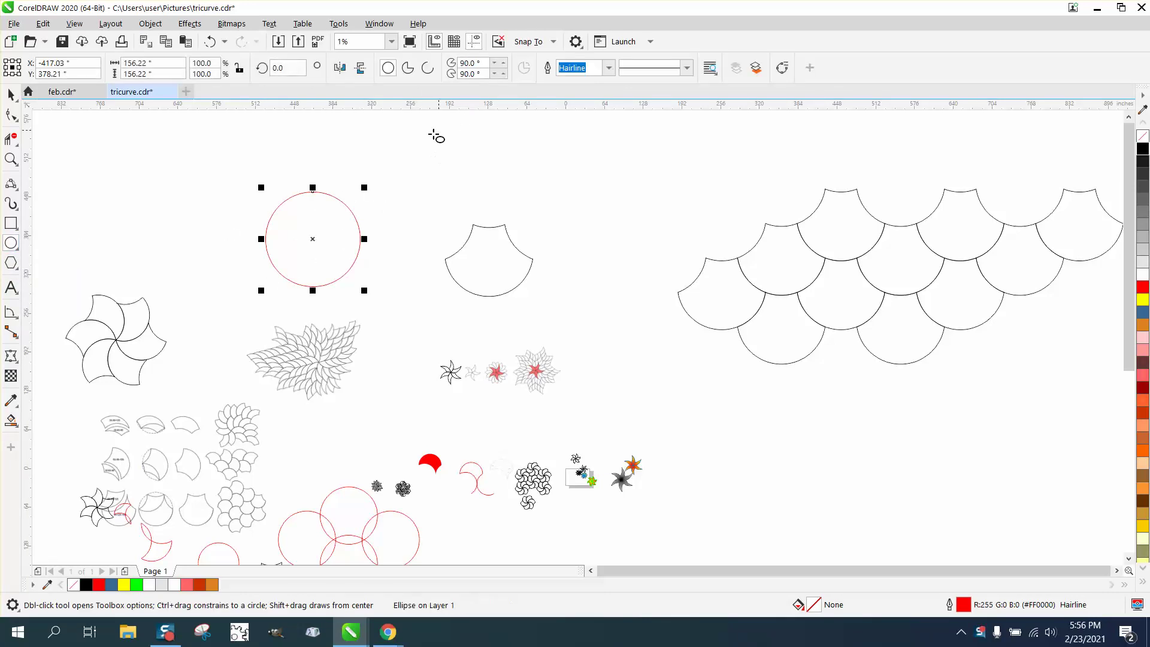
{"action": "left_click", "coordinate": [11, 95]}
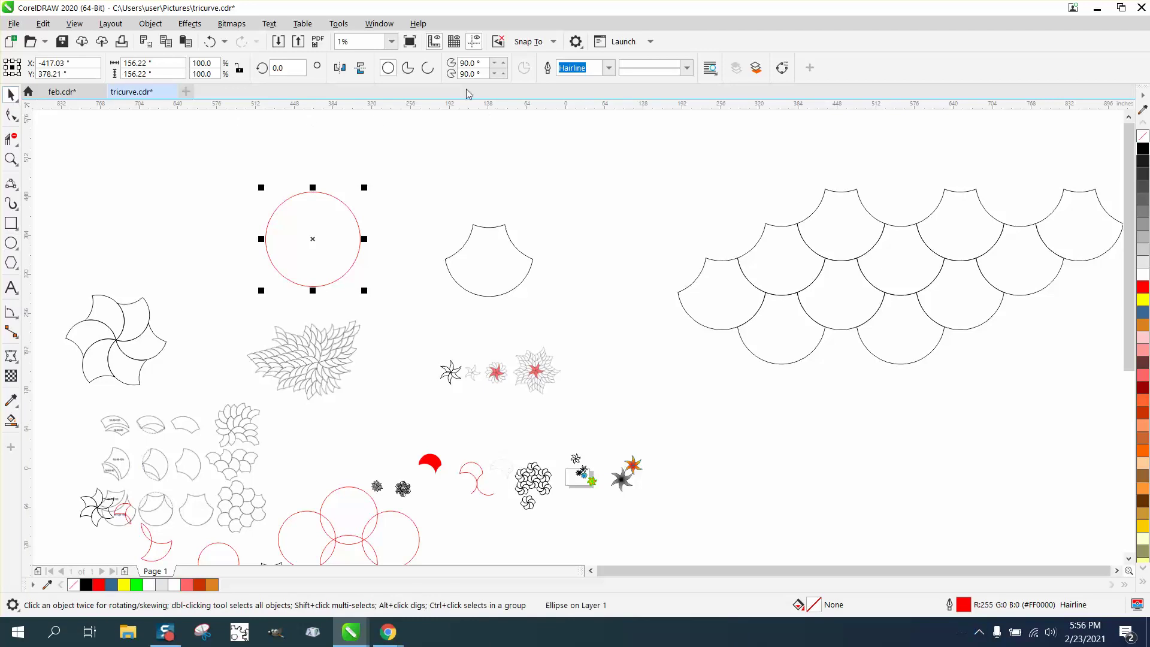
Convert the circle to an open arc with a 180° end angle
{"action": "left_click", "coordinate": [428, 68]}
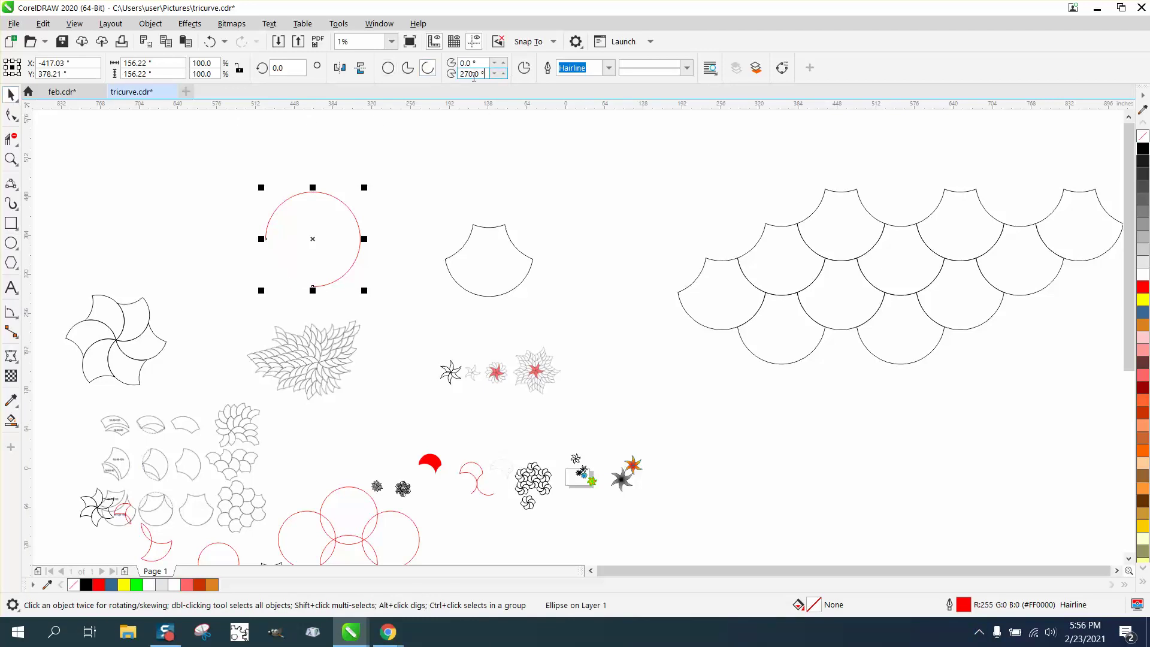
{"action": "double_click", "coordinate": [474, 74]}
{"action": "type", "text": "180"}
{"action": "key", "text": "Return"}
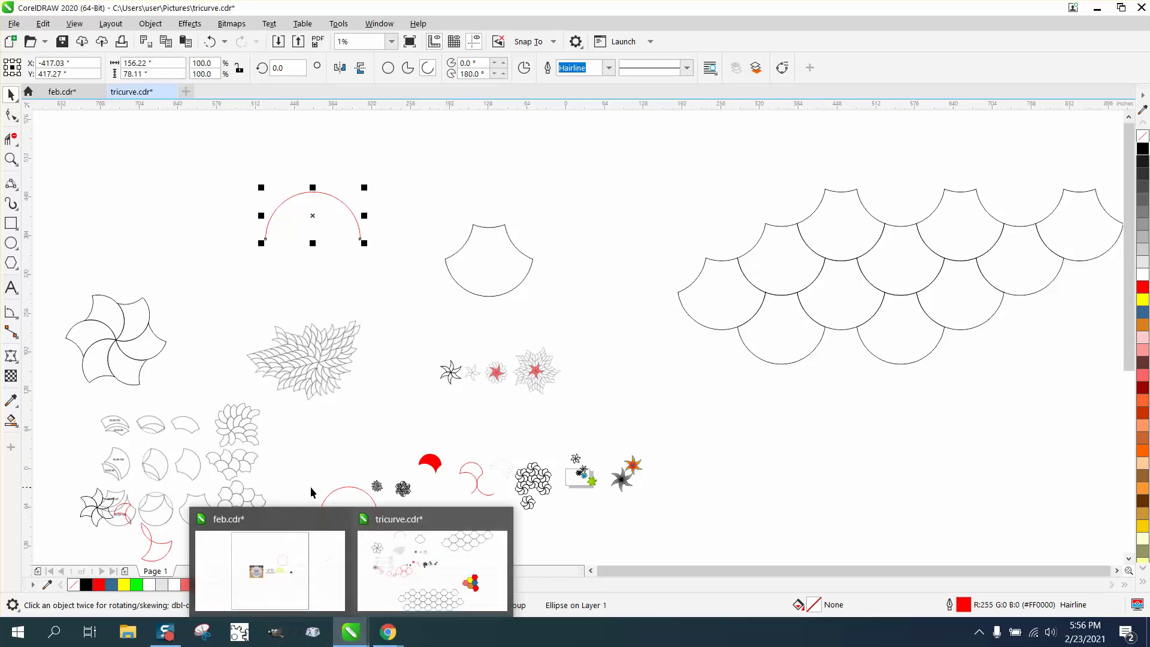
{"action": "double_click", "coordinate": [472, 74]}
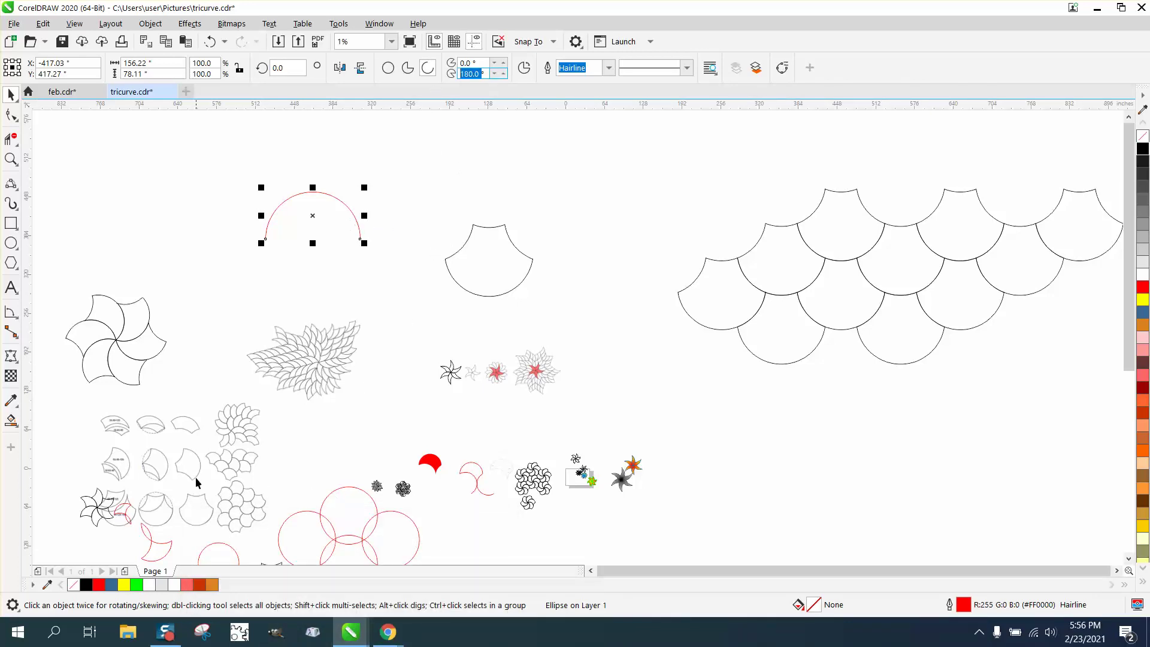
{"action": "type", "text": "+"}
Move the semicircle left and place a copy to its right with a 120° end angle
{"action": "left_click_drag", "start_coordinate": [322, 223], "coordinate": [203, 227]}
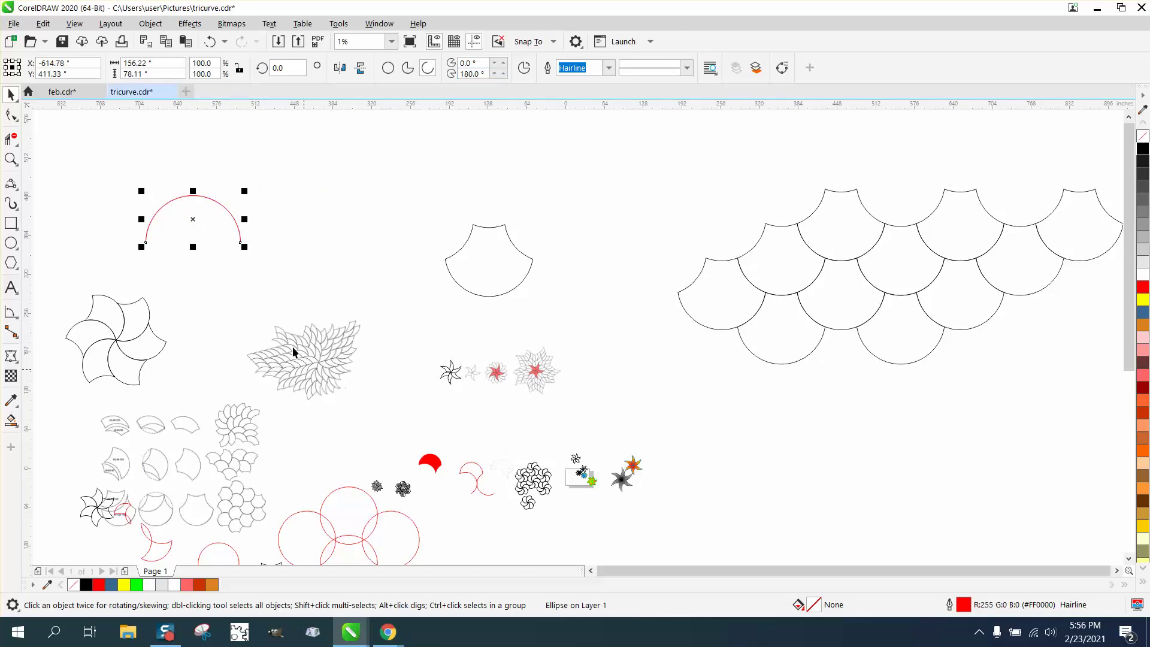
{"action": "left_click_drag", "start_coordinate": [196, 221], "coordinate": [317, 221]}
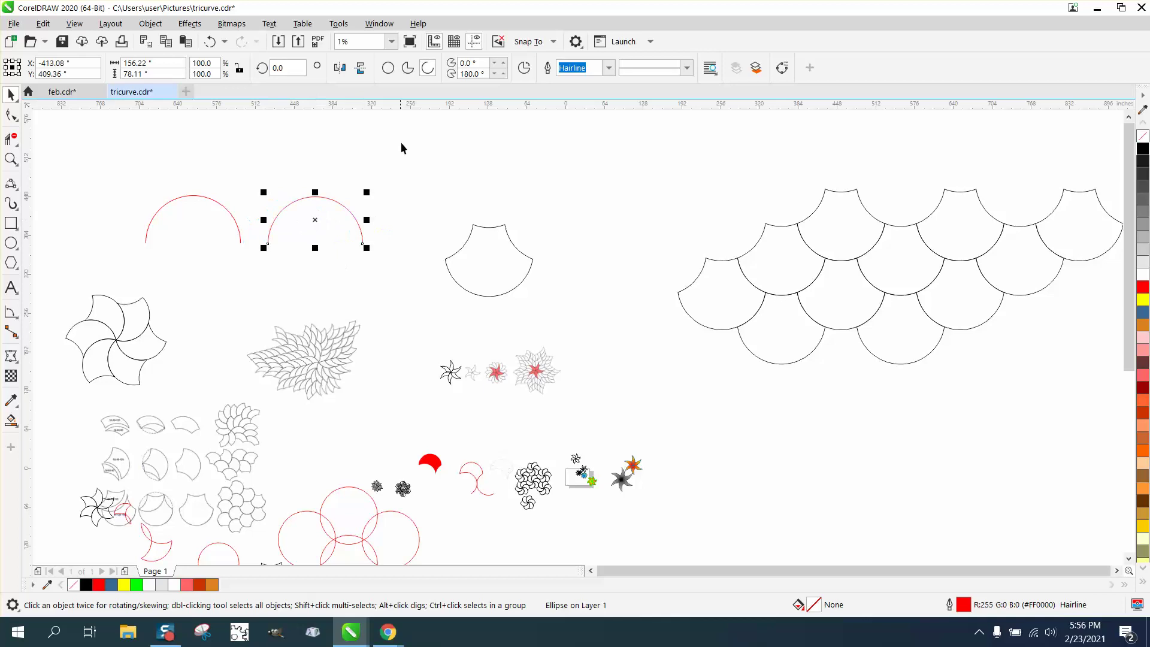
{"action": "double_click", "coordinate": [485, 74]}
{"action": "type", "text": "120"}
{"action": "key", "text": "Return"}
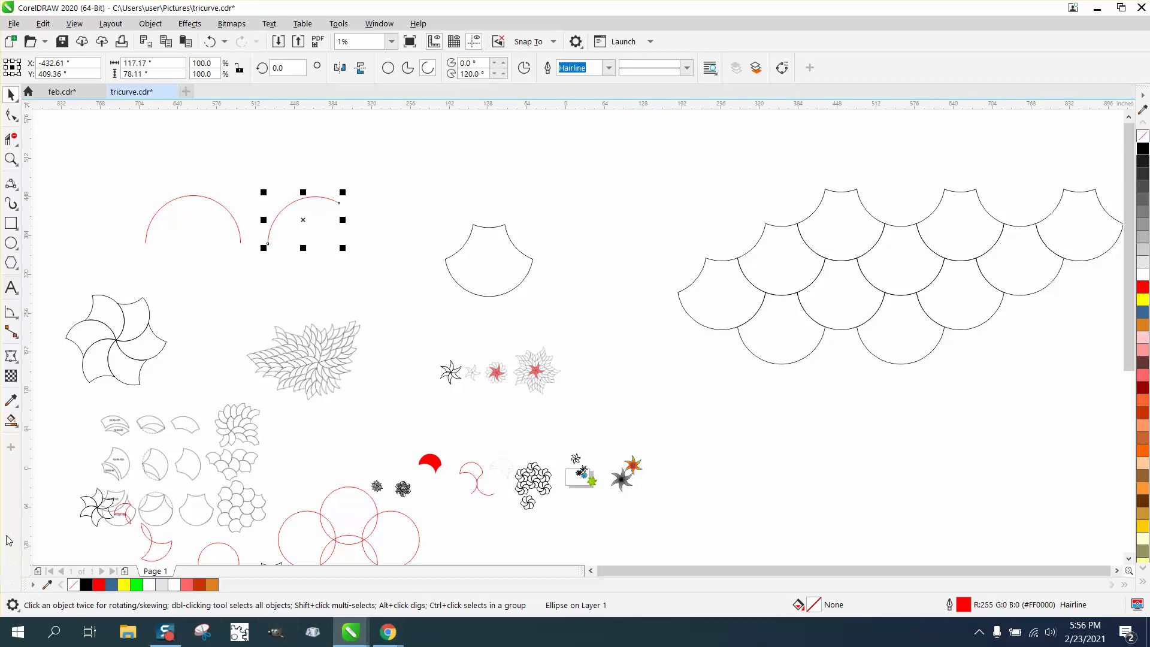
Zoom in on the two red arcs and set the left arc's rotation centre at its right end
{"action": "left_click", "coordinate": [10, 158]}
{"action": "left_click_drag", "start_coordinate": [130, 189], "coordinate": [350, 314]}
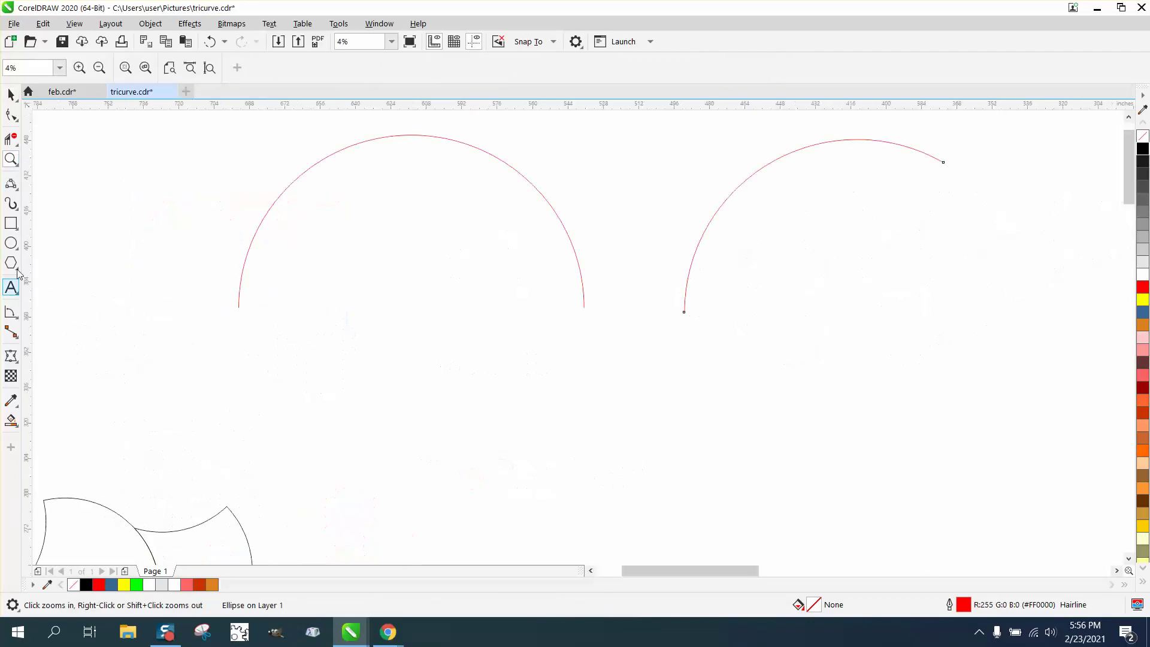
{"action": "left_click", "coordinate": [11, 94]}
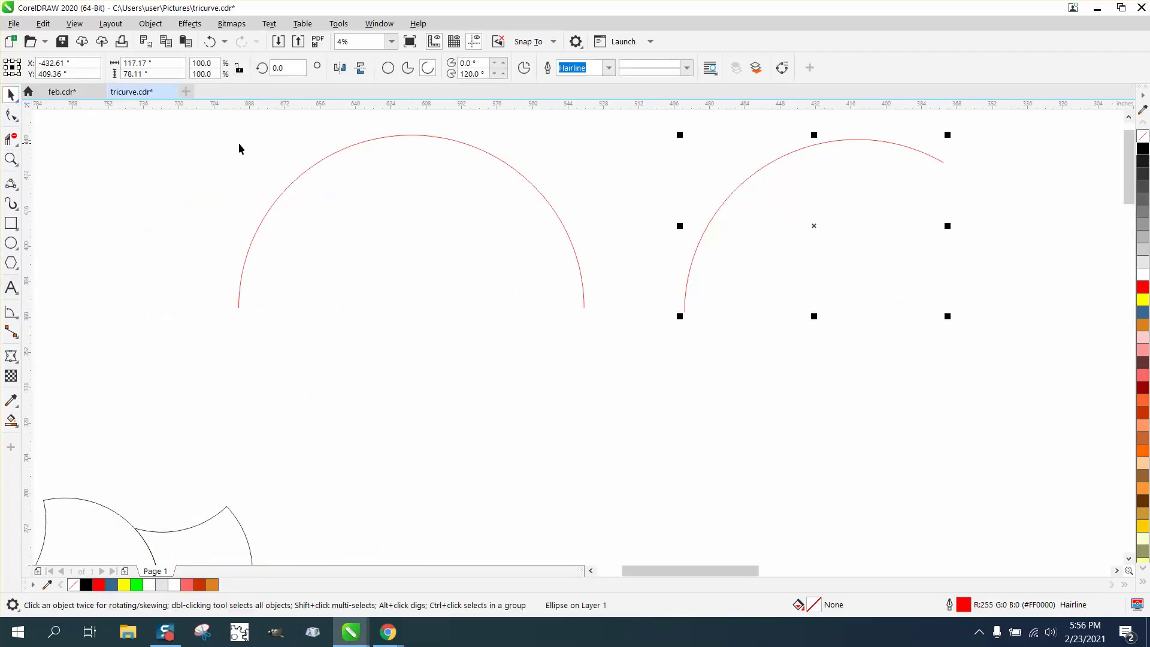
{"action": "left_click", "coordinate": [318, 164]}
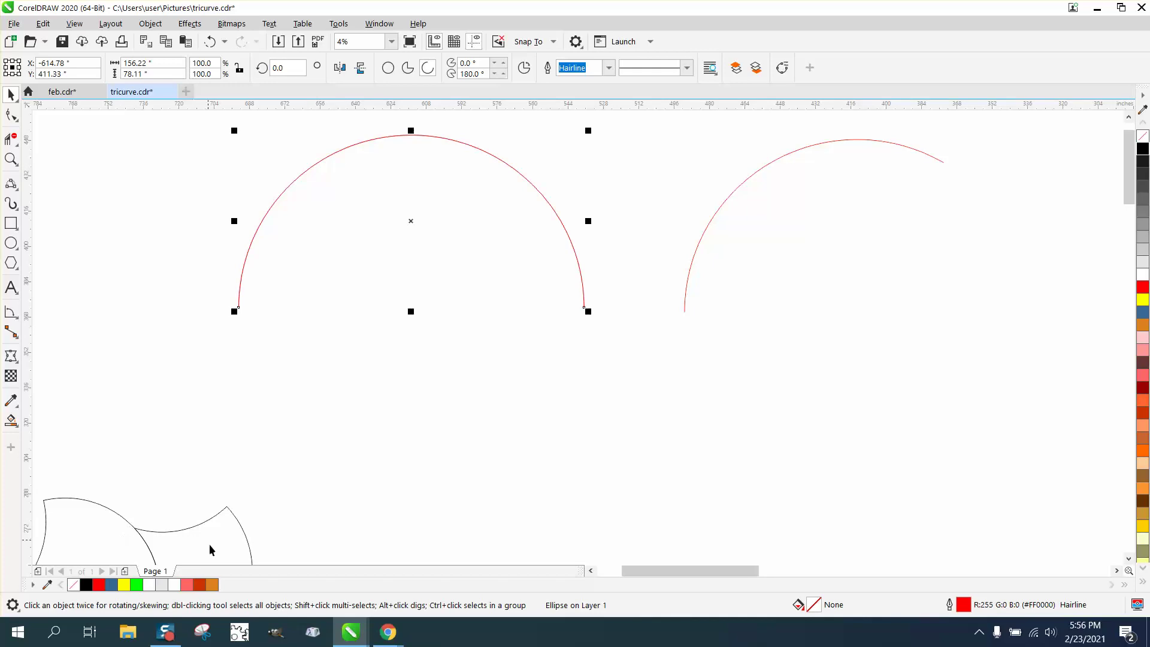
{"action": "left_click", "coordinate": [414, 224]}
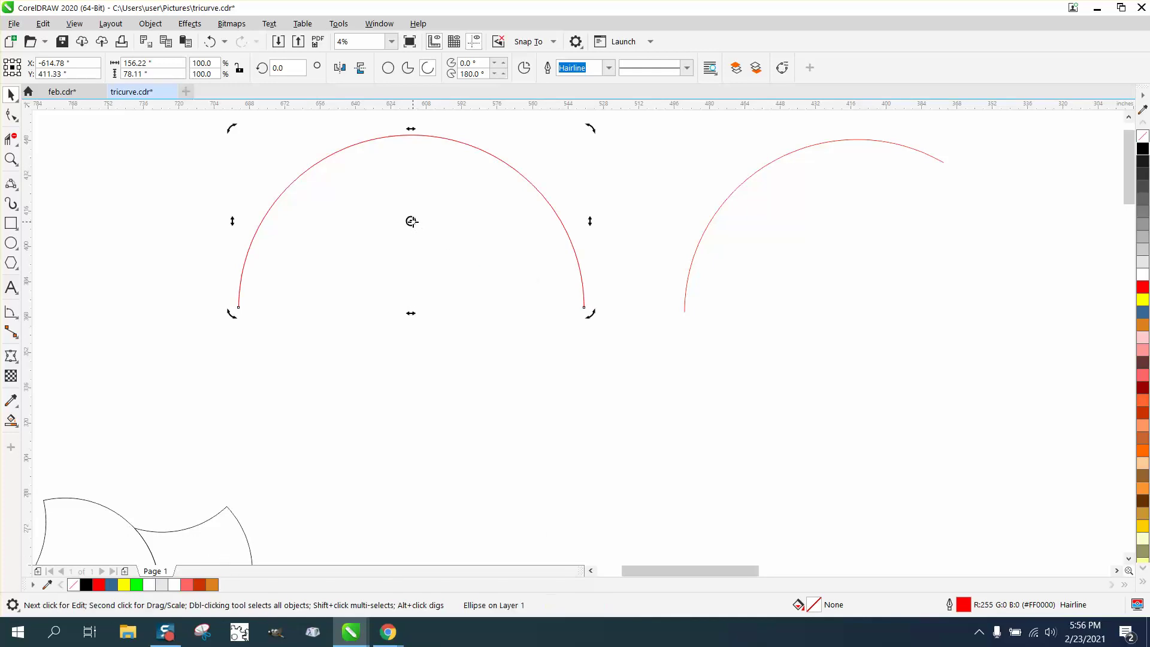
{"action": "left_click_drag", "start_coordinate": [584, 309], "coordinate": [584, 308]}
Rotate the lower arc to 60°, after first trying -60°
{"action": "left_click", "coordinate": [290, 68]}
{"action": "key", "text": "BackSpace"}
{"action": "type", "text": "-60"}
{"action": "key", "text": "Return"}
{"action": "scroll", "coordinate": [311, 225], "scroll_direction": "down", "scroll_amount": 1}
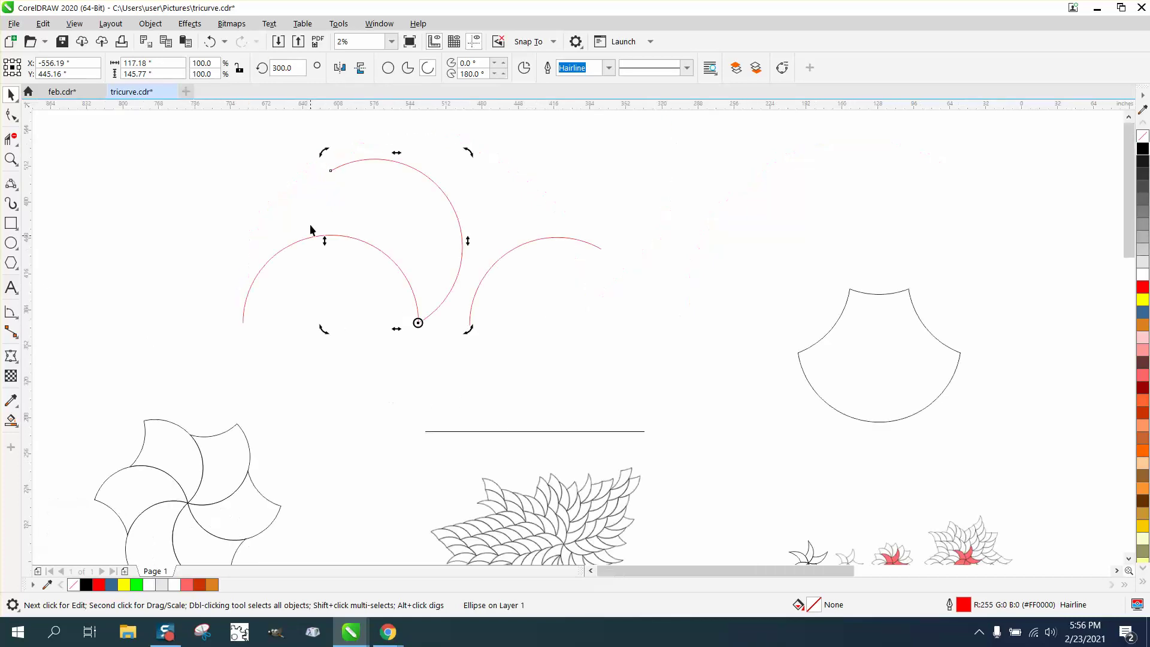
{"action": "left_click", "coordinate": [297, 68]}
{"action": "type", "text": "60"}
{"action": "key", "text": "Return"}
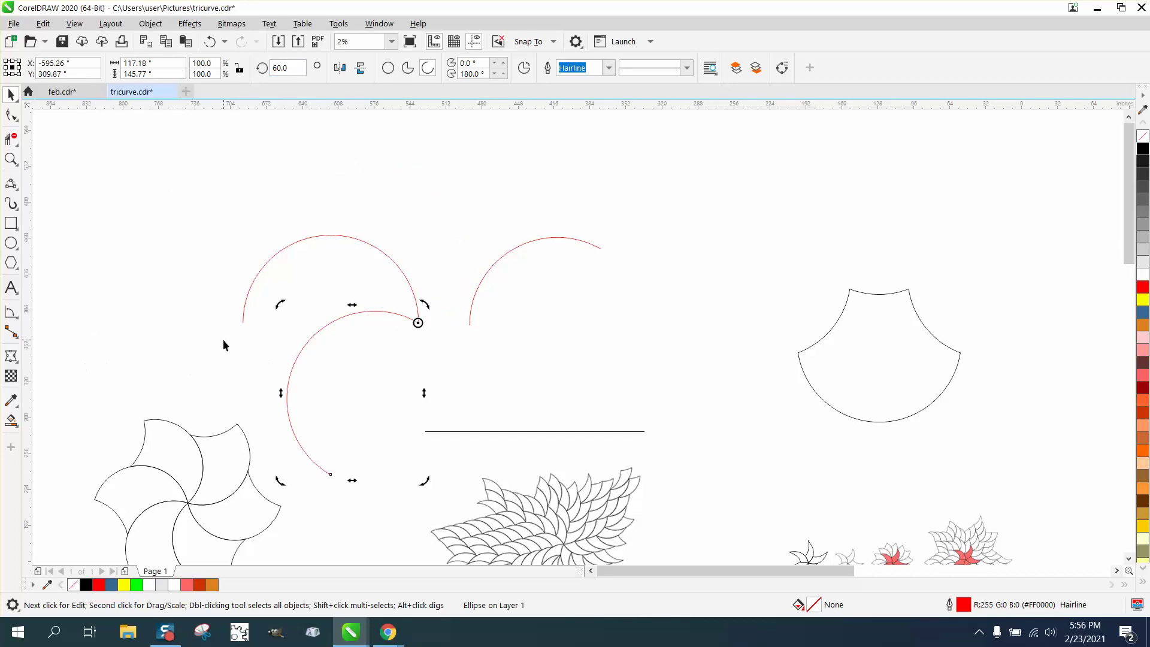
Rotate a copy of the upper arc 330° about its lower-left tip
{"action": "left_click", "coordinate": [243, 320]}
{"action": "left_click", "coordinate": [243, 320]}
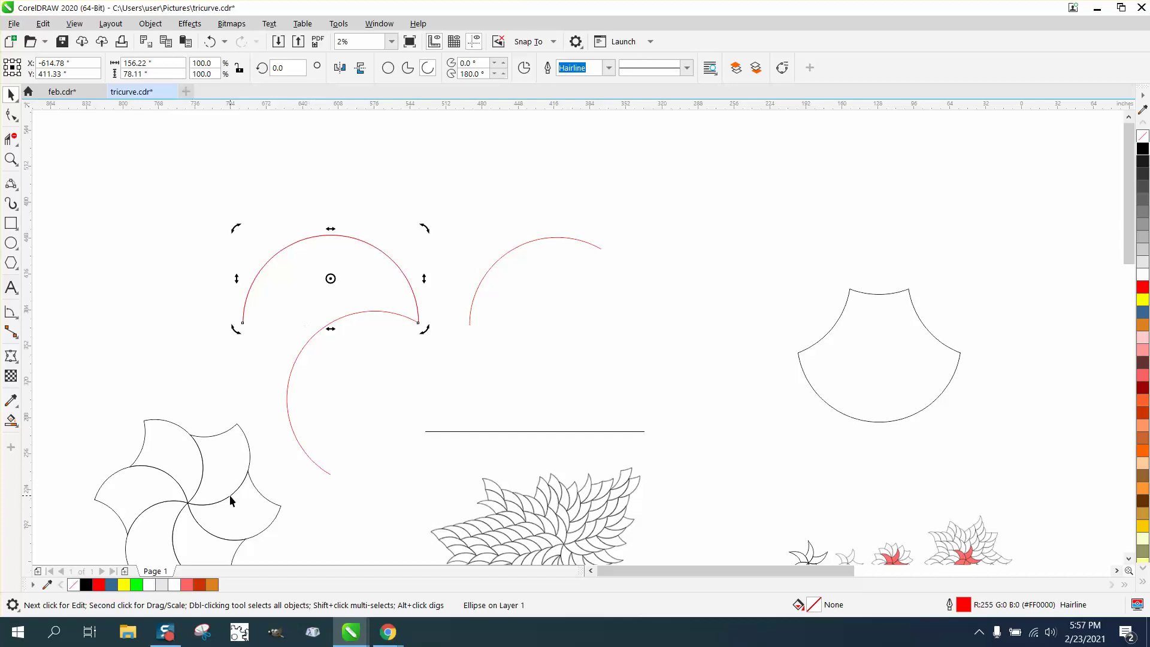
{"action": "left_click_drag", "start_coordinate": [331, 278], "coordinate": [242, 323]}
{"action": "left_click_drag", "start_coordinate": [284, 67], "coordinate": [270, 68]}
{"action": "type", "text": "330"}
{"action": "key", "text": "Return"}
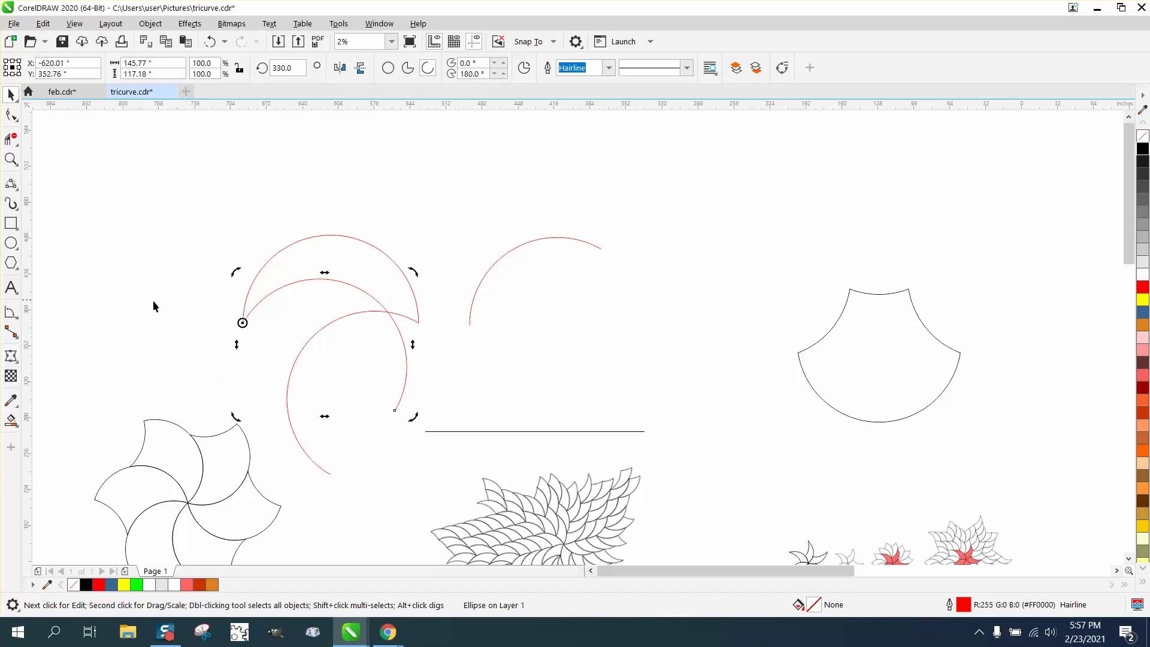
Smart Fill the crescent region red and move it to the right
{"action": "left_click", "coordinate": [10, 421]}
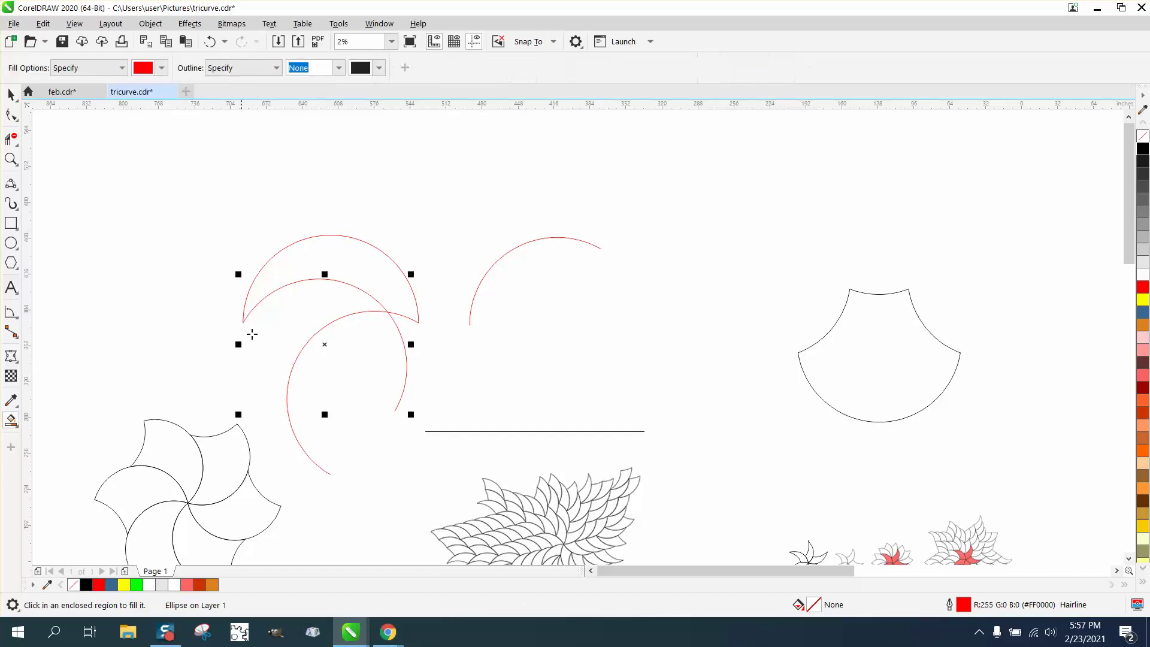
{"action": "left_click", "coordinate": [375, 291]}
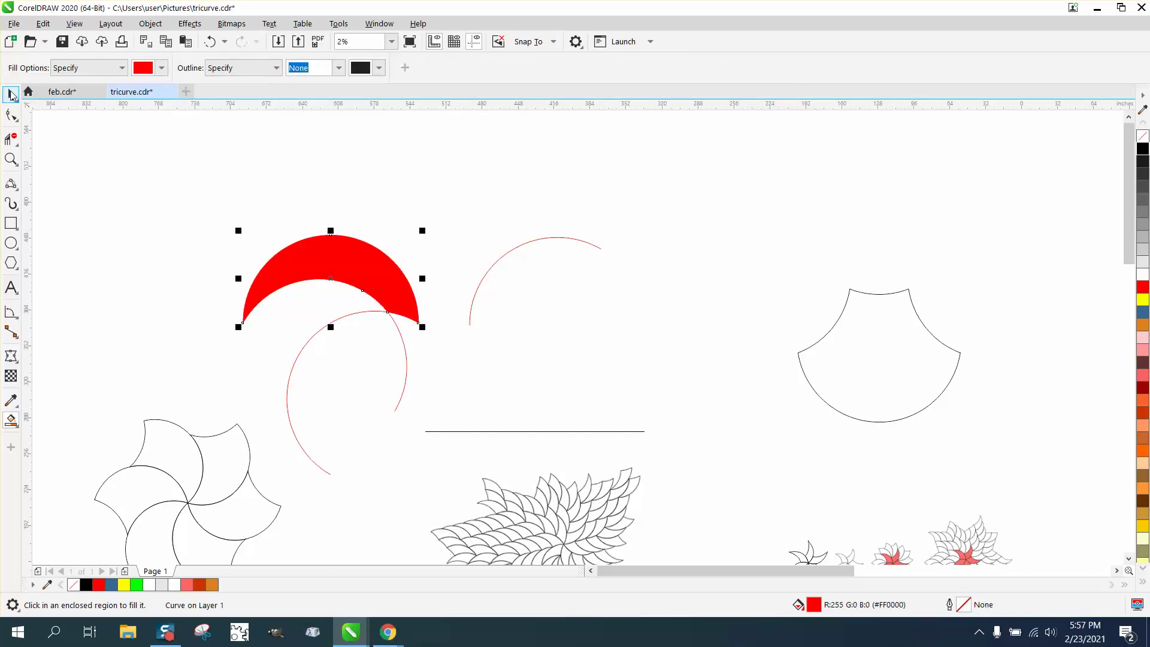
{"action": "left_click", "coordinate": [11, 94]}
{"action": "left_click_drag", "start_coordinate": [360, 259], "coordinate": [900, 179]}
Rotate a copy of the middle arc 330° about its left tip
{"action": "left_click", "coordinate": [571, 239]}
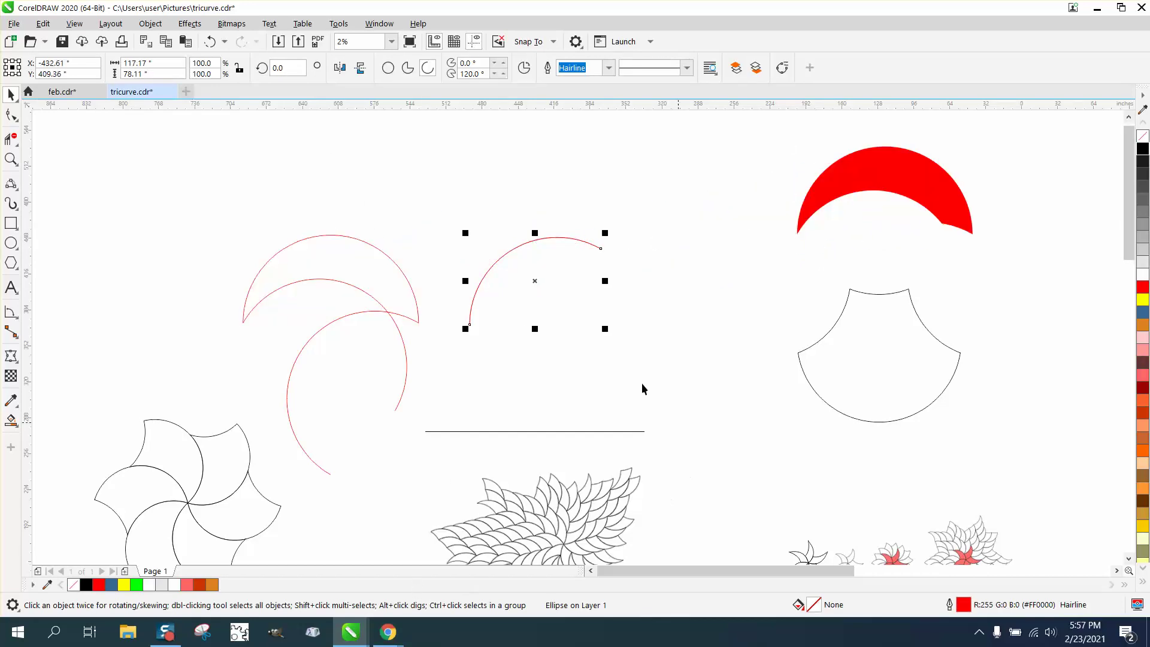
{"action": "left_click", "coordinate": [537, 279]}
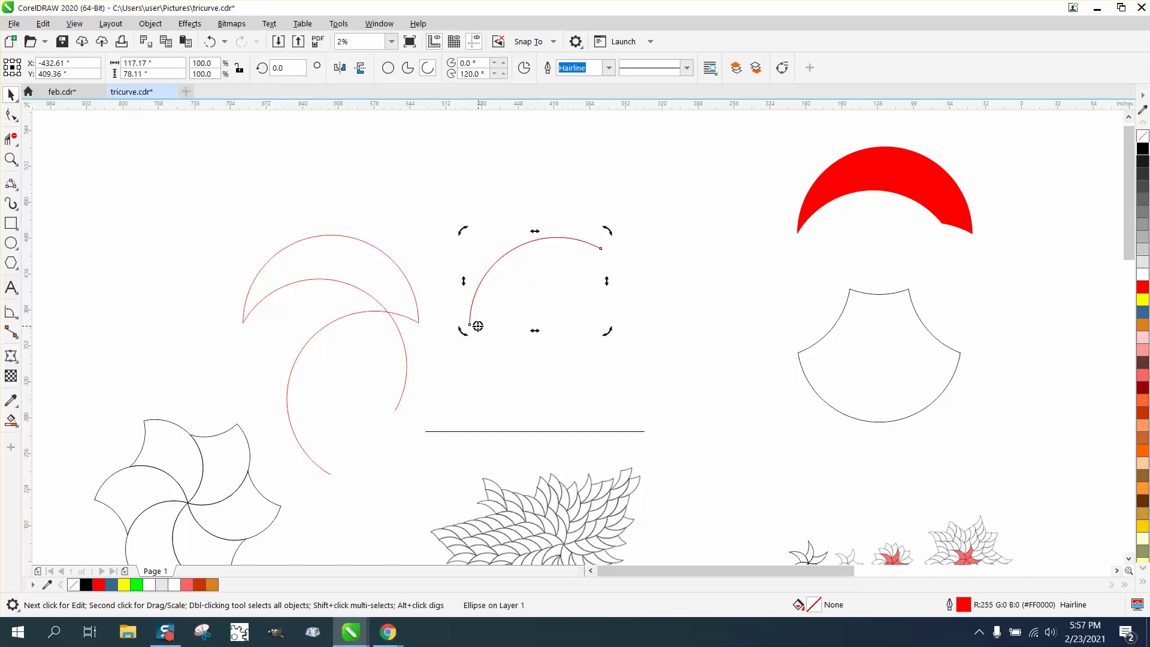
{"action": "left_click_drag", "start_coordinate": [470, 324], "coordinate": [469, 325]}
{"action": "left_click", "coordinate": [288, 67]}
{"action": "type", "text": "330"}
{"action": "key", "text": "Return"}
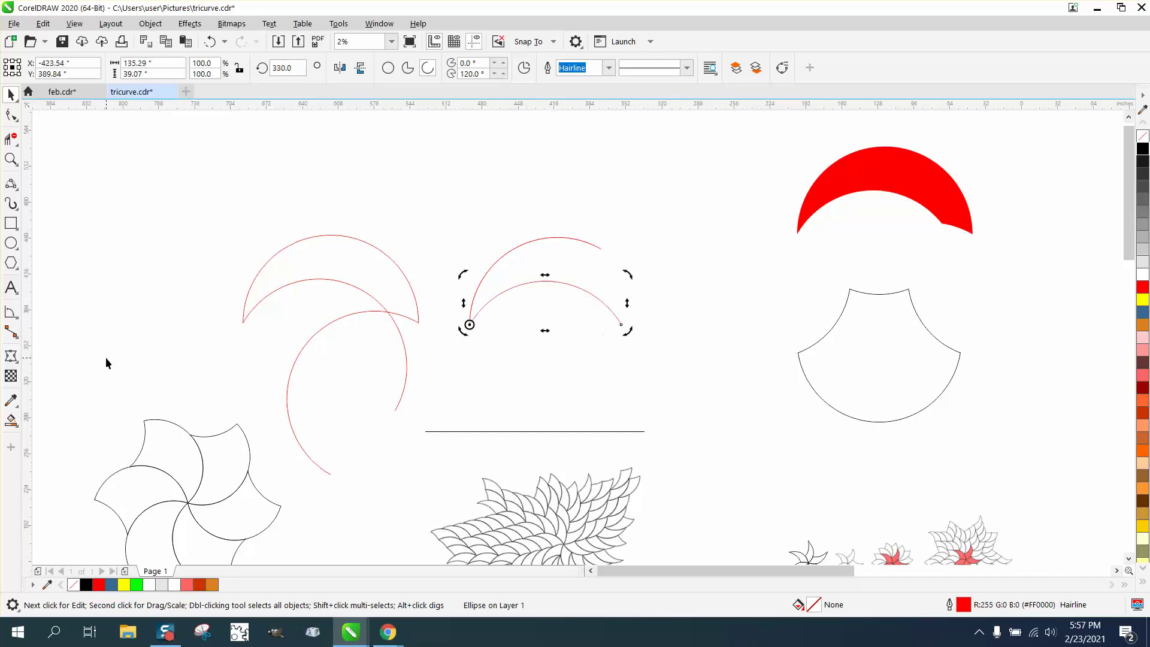
Rotate the upper arc 60° about its right tip
{"action": "left_click", "coordinate": [600, 248]}
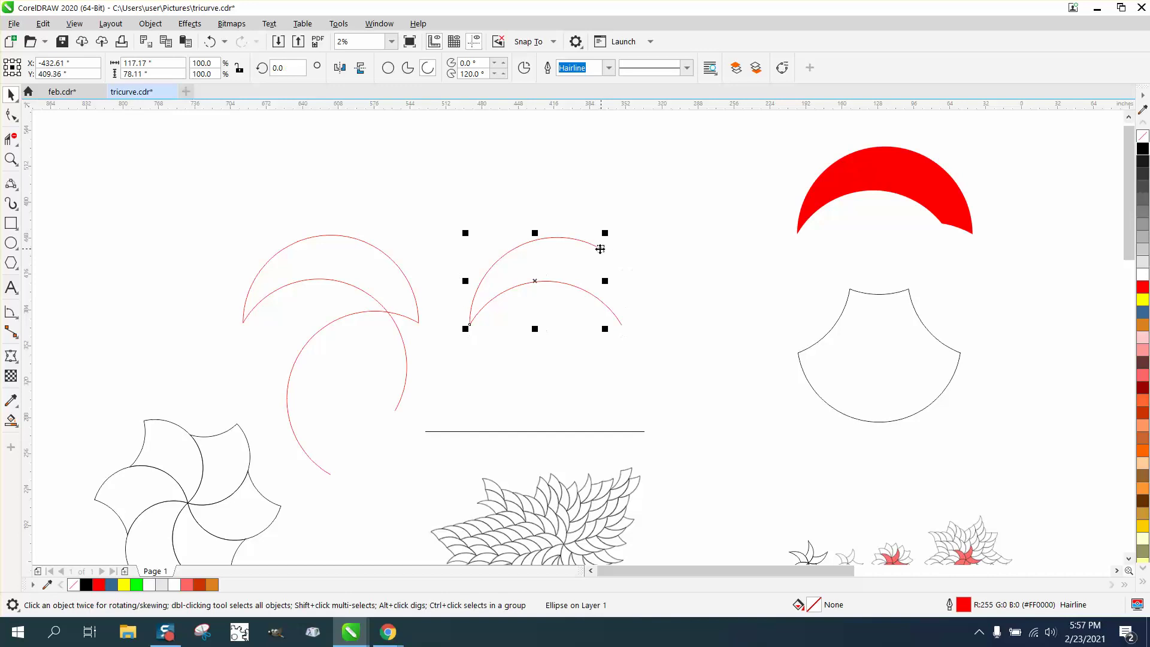
{"action": "left_click", "coordinate": [600, 249]}
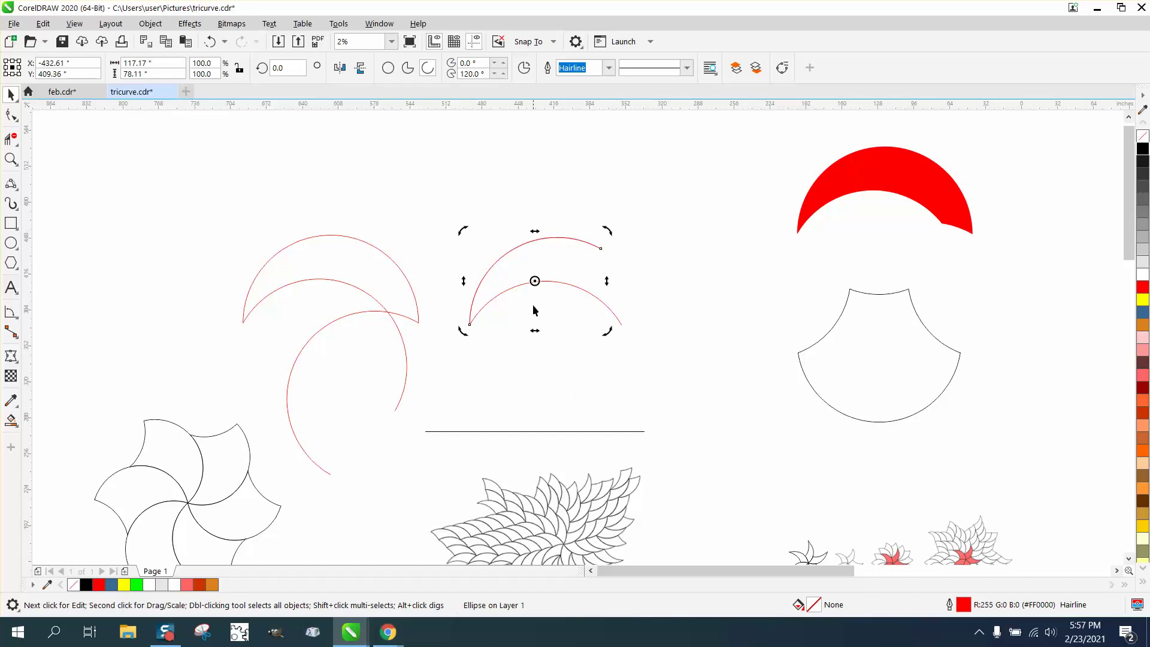
{"action": "mouse_move", "coordinate": [535, 281]}
{"action": "left_mouse_down"}
{"action": "mouse_move", "coordinate": [595, 264]}
{"action": "mouse_move", "coordinate": [601, 248]}
{"action": "left_mouse_up"}
{"action": "left_click", "coordinate": [282, 68]}
{"action": "type", "text": "60"}
{"action": "key", "text": "Return"}
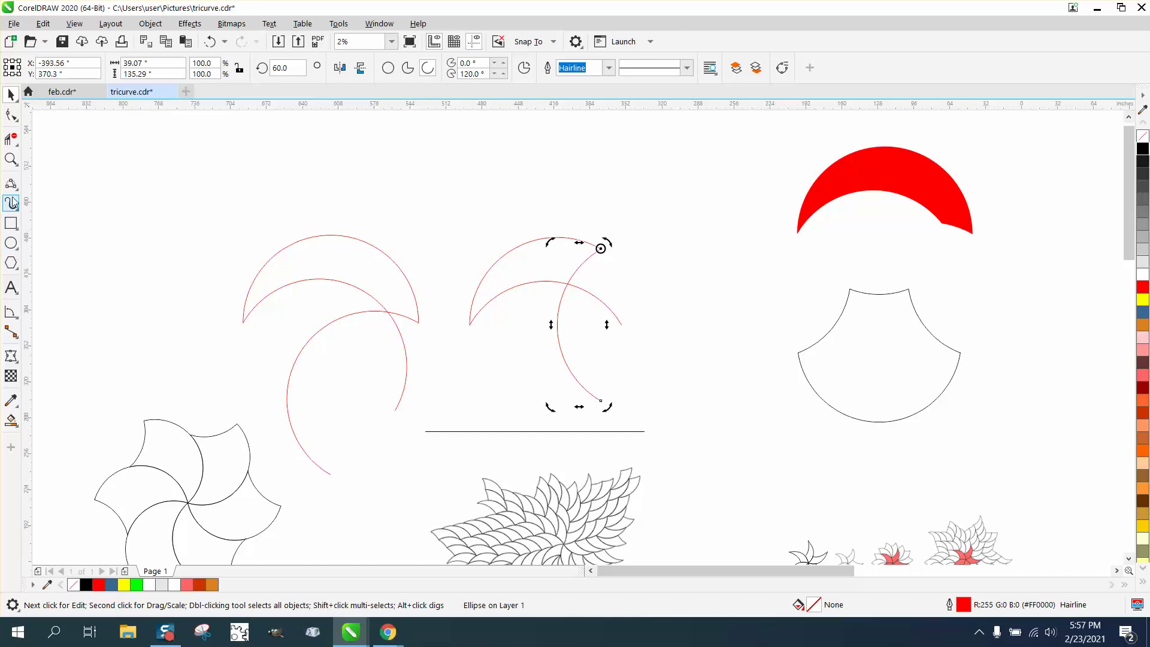
Smart Fill the tapered crescent red and move it up beside the first crescent
{"action": "left_click", "coordinate": [11, 420]}
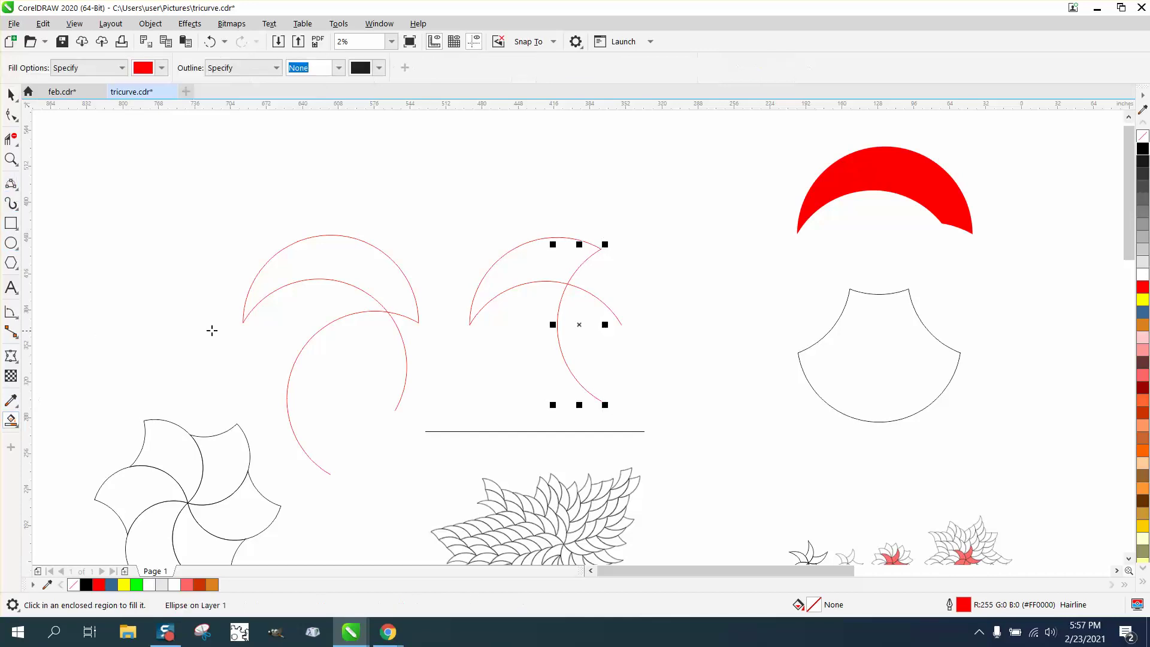
{"action": "left_click", "coordinate": [521, 281]}
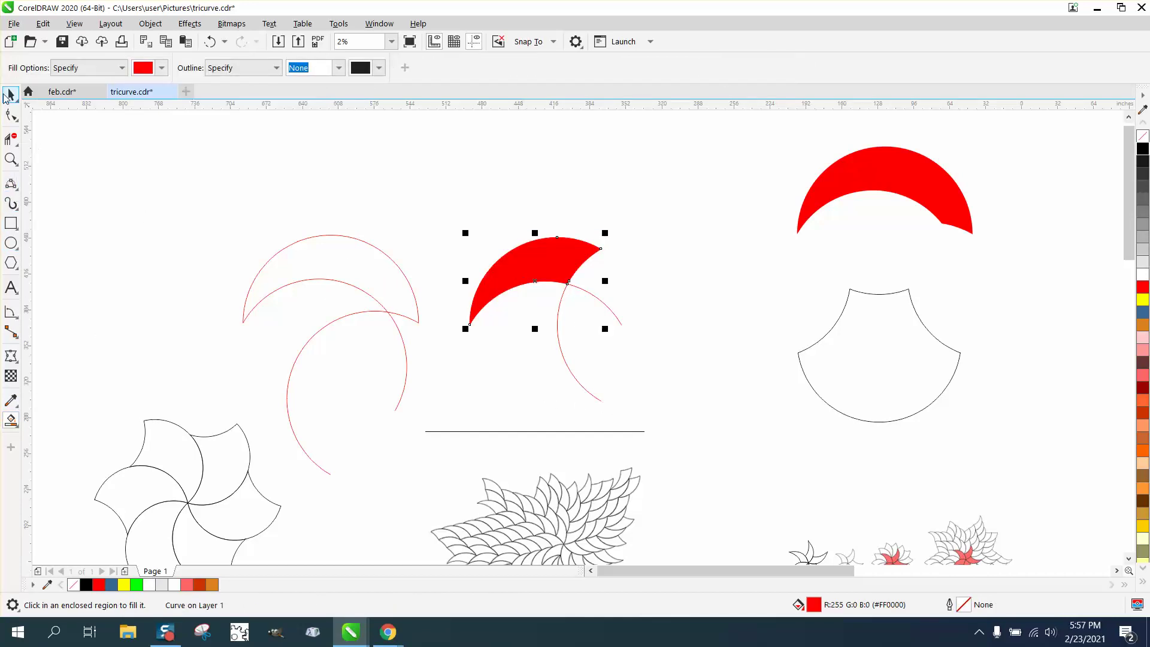
{"action": "left_click", "coordinate": [10, 95]}
{"action": "left_click_drag", "start_coordinate": [529, 270], "coordinate": [642, 172]}
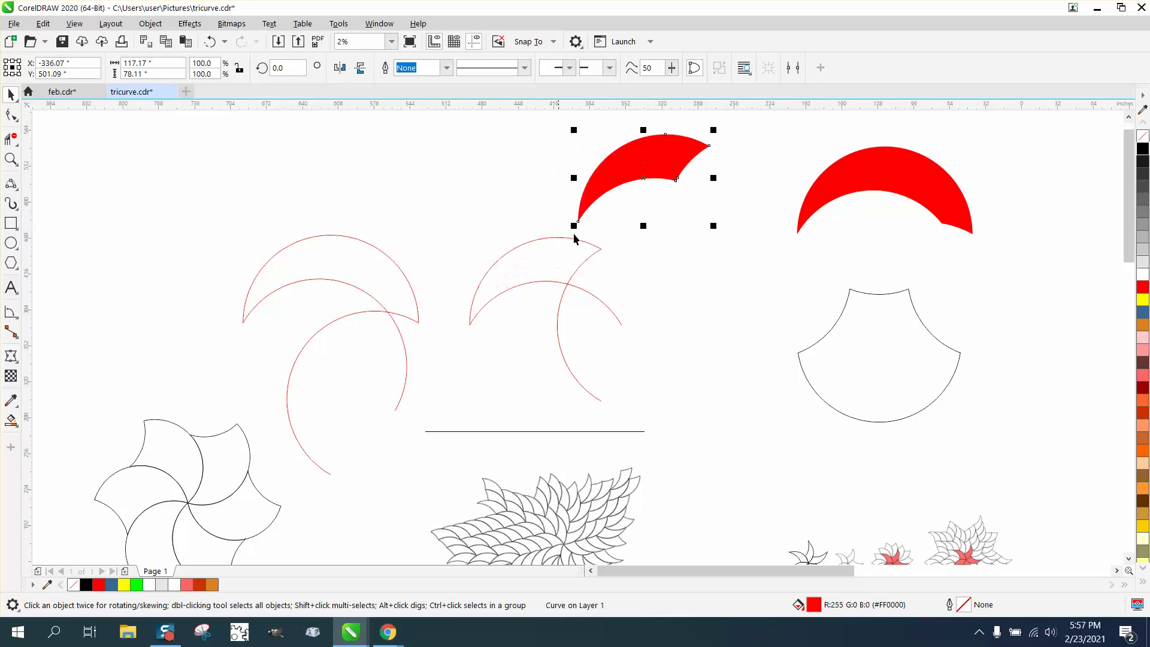
Delete the leftover construction arcs, the red arc outline, and the line and leaf shape
{"action": "left_click_drag", "start_coordinate": [216, 210], "coordinate": [1048, 455]}
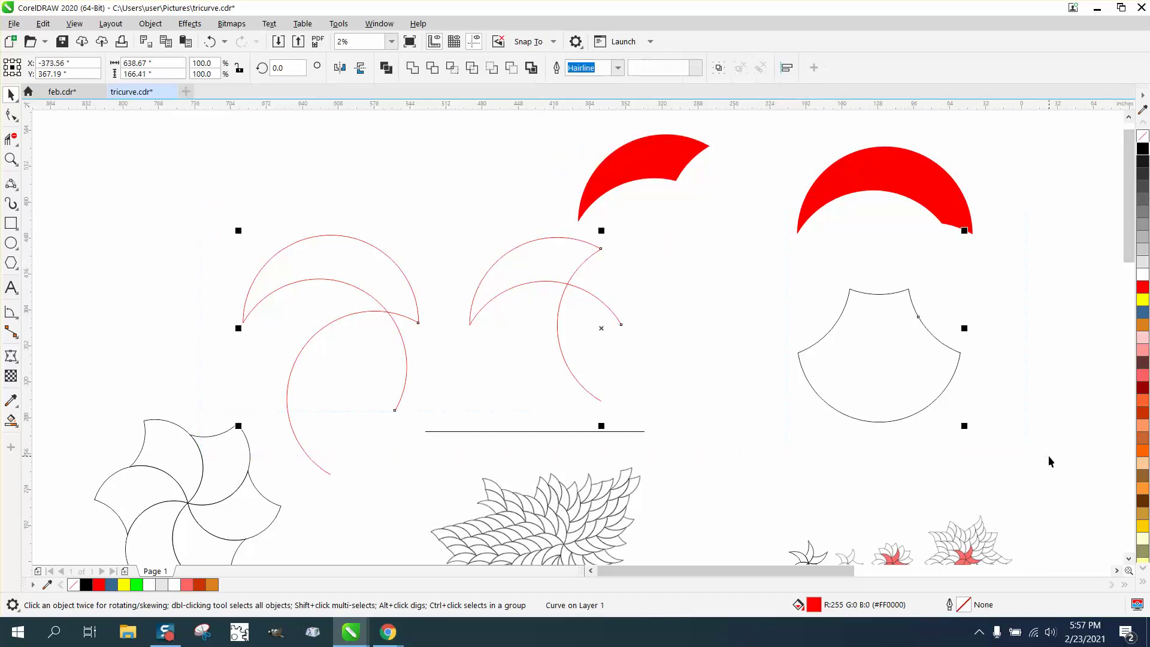
{"action": "key", "text": "Delete"}
{"action": "left_click", "coordinate": [370, 317]}
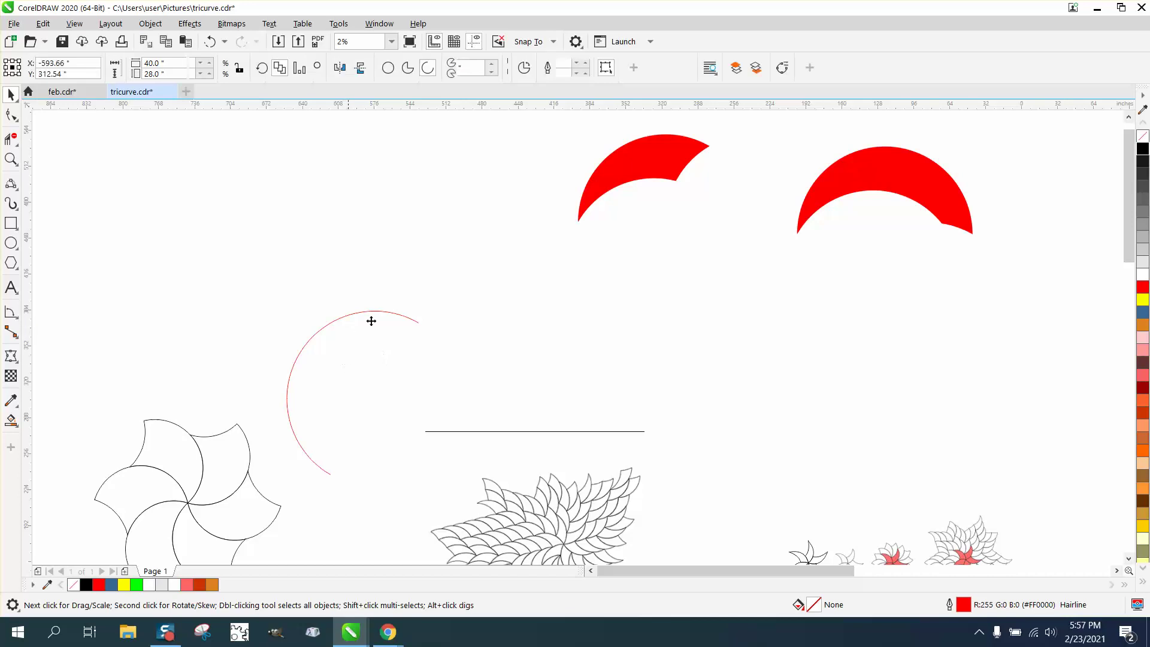
{"action": "key", "text": "Delete"}
{"action": "left_click", "coordinate": [497, 431]}
{"action": "key", "text": "Delete"}
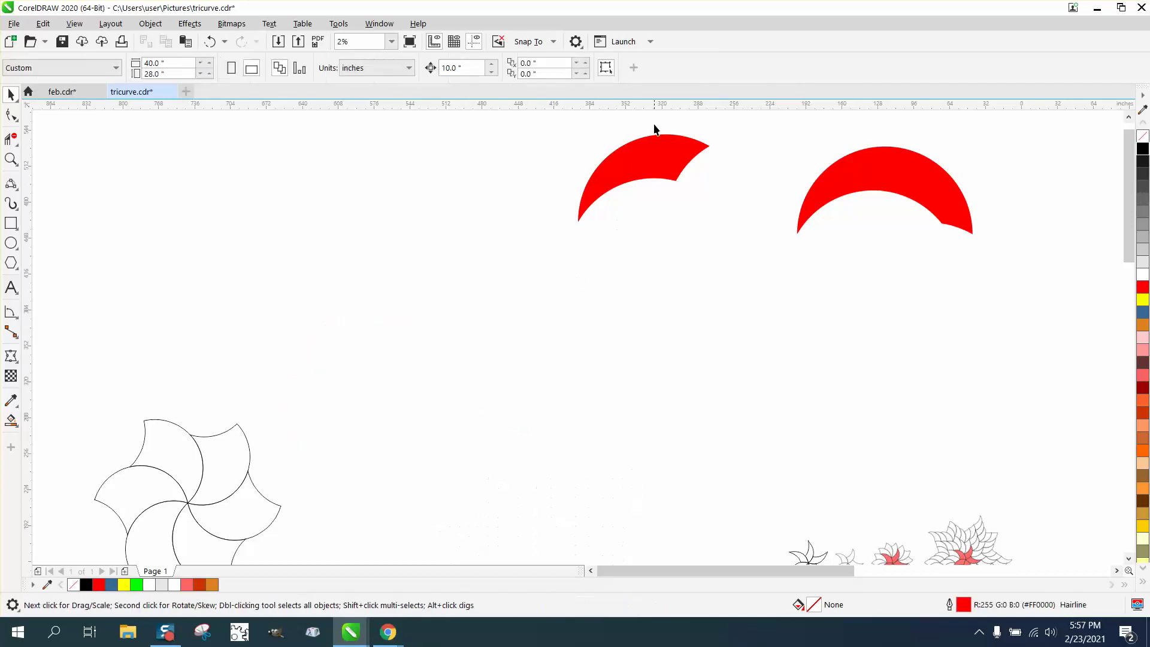
Move the tapered crescent left, remove its fill, and put its rotation centre at the bottom-left tip
{"action": "left_click_drag", "start_coordinate": [638, 185], "coordinate": [405, 278]}
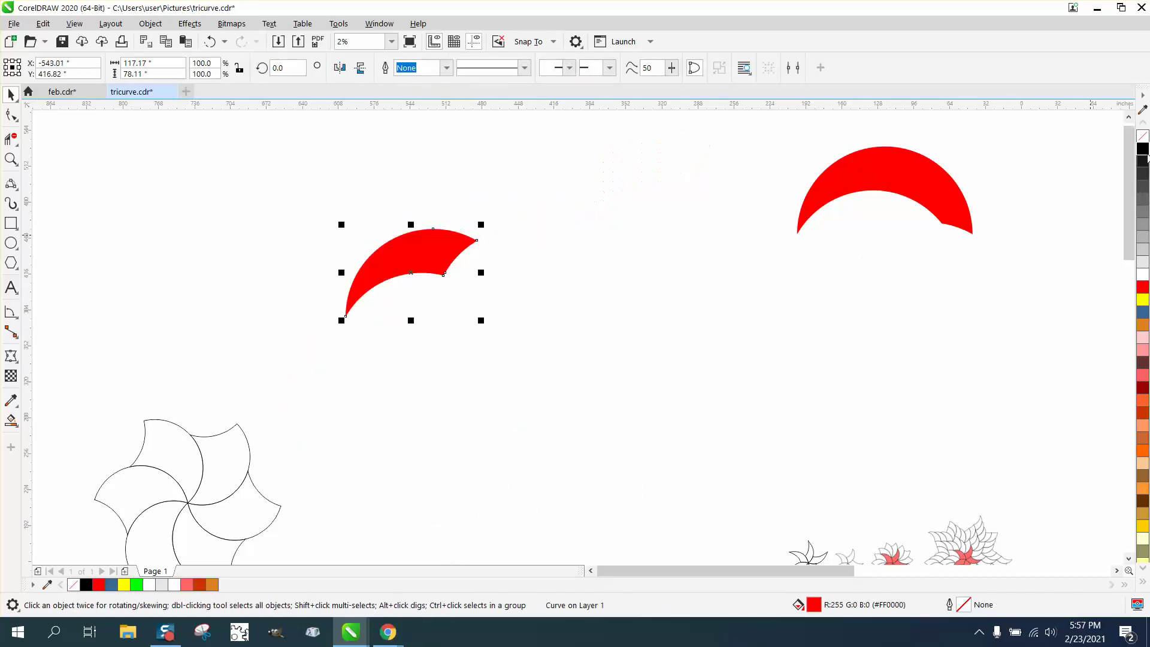
{"action": "left_click", "coordinate": [1143, 137]}
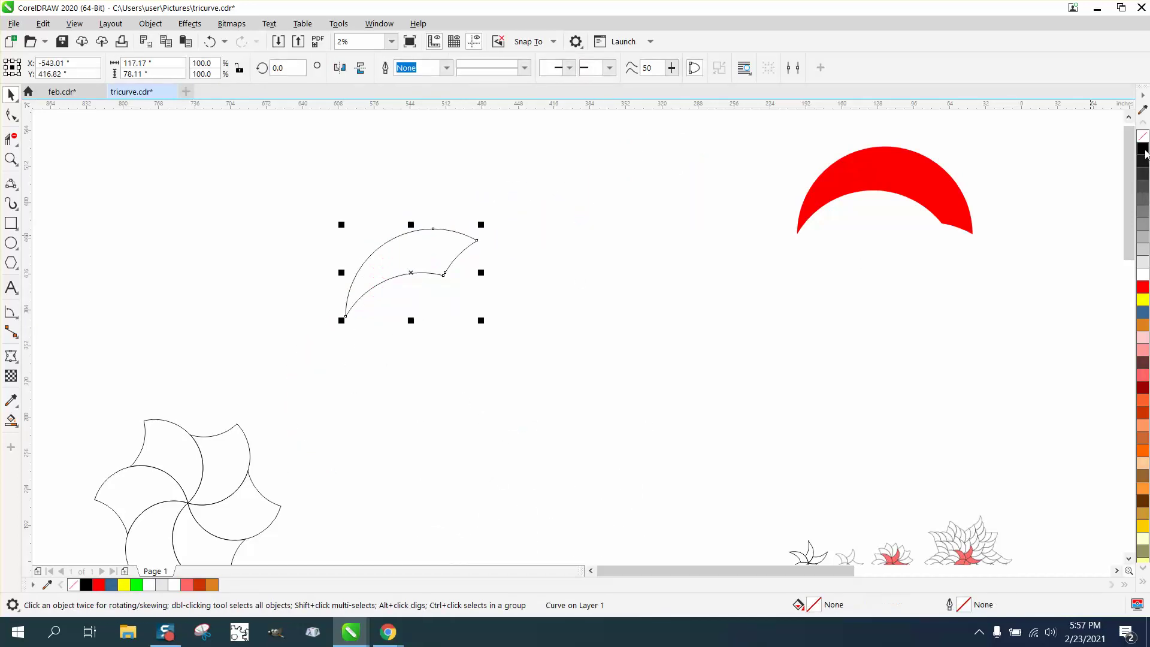
{"action": "left_click", "coordinate": [410, 274]}
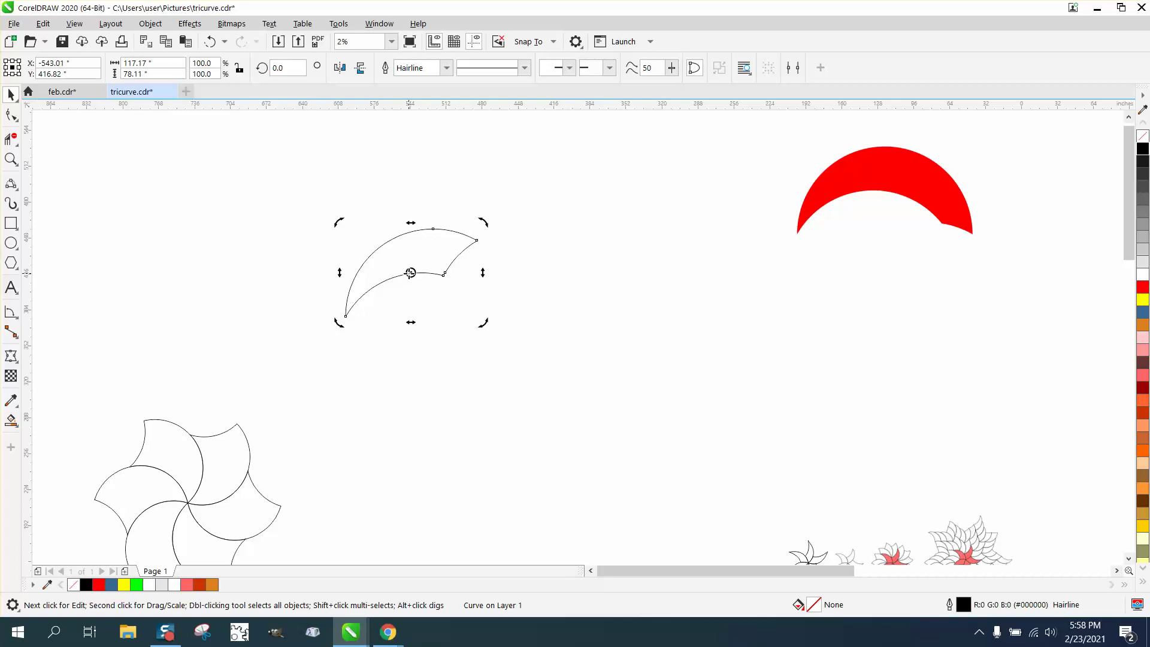
{"action": "left_click_drag", "start_coordinate": [410, 274], "coordinate": [345, 316]}
Fan 30° rotated copies of the crescent around its tip, then delete the extra bottom petals
{"action": "left_click_drag", "start_coordinate": [485, 222], "coordinate": [408, 191]}
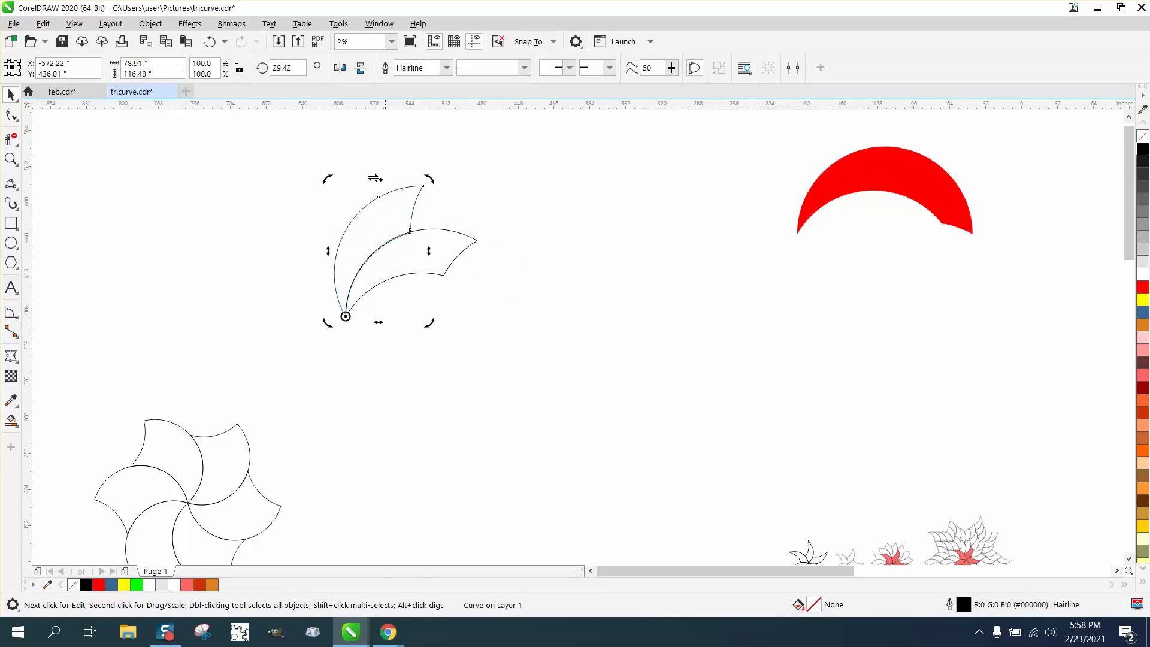
{"action": "left_click", "coordinate": [294, 70]}
{"action": "type", "text": "30"}
{"action": "key", "text": "Return"}
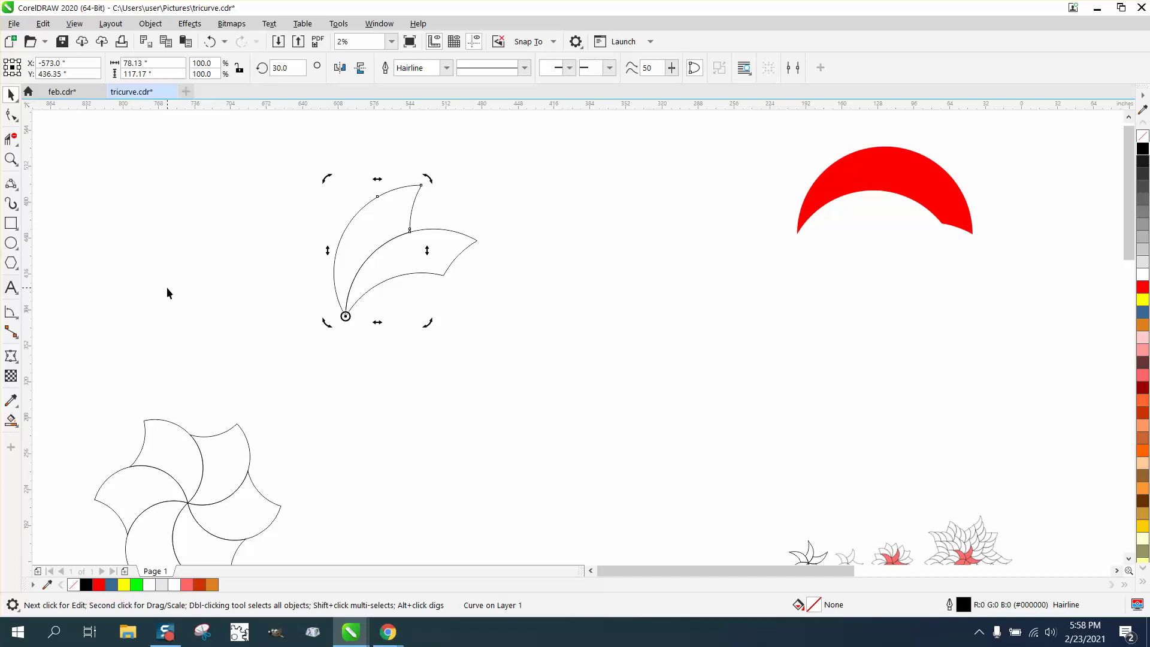
{"action": "key", "text": "ctrl+r"}
{"action": "key", "text": "ctrl+r"}
{"action": "key", "text": "ctrl+r"}
{"action": "key", "text": "ctrl+r"}
{"action": "key", "text": "ctrl+r"}
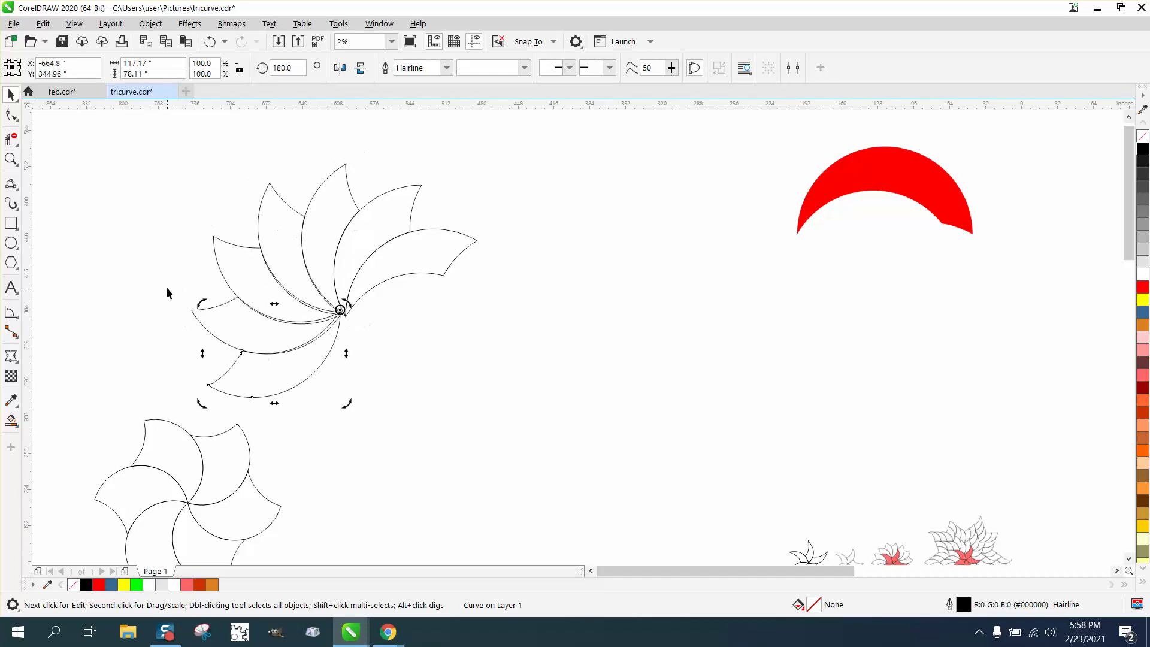
{"action": "left_click_drag", "start_coordinate": [194, 215], "coordinate": [379, 406]}
{"action": "key", "text": "Delete"}
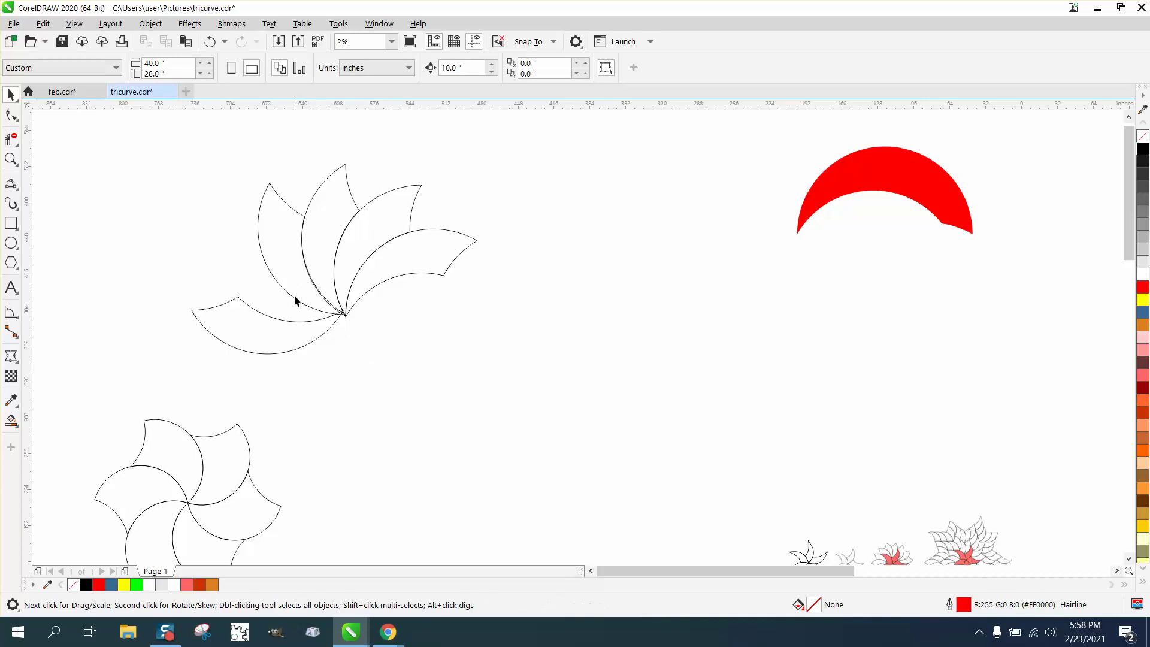
Duplicate the leftmost petal at 120° rotation and repeat copies until the ring closes
{"action": "left_click", "coordinate": [285, 253]}
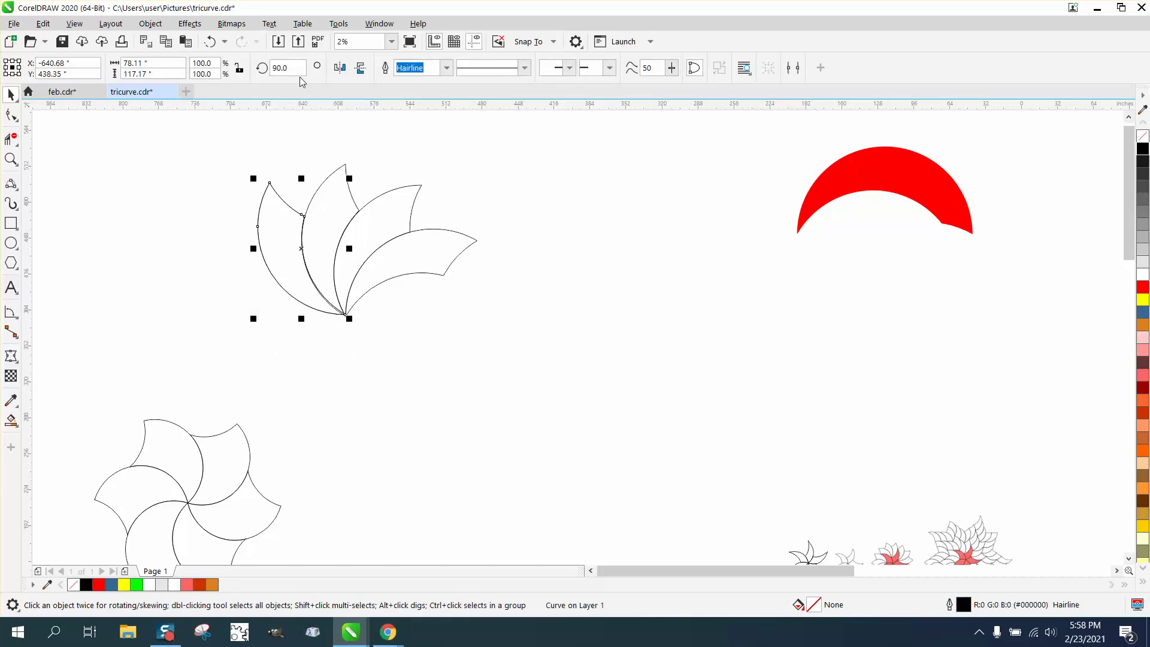
{"action": "left_click", "coordinate": [302, 250]}
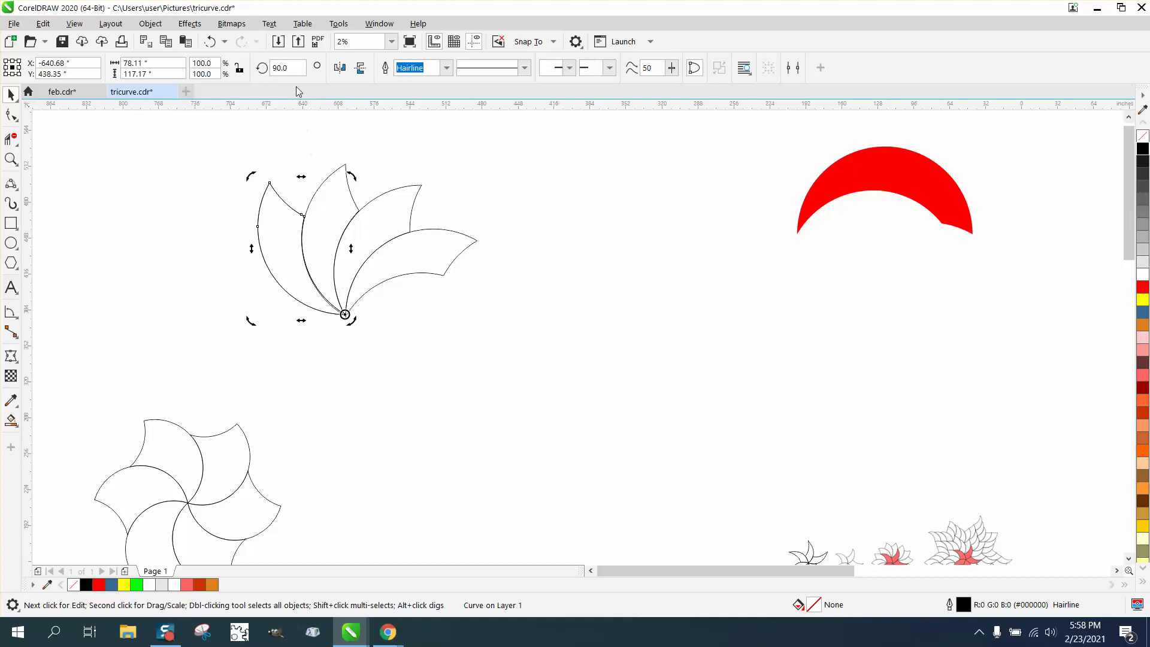
{"action": "double_click", "coordinate": [294, 68]}
{"action": "type", "text": "120"}
{"action": "key", "text": "Return"}
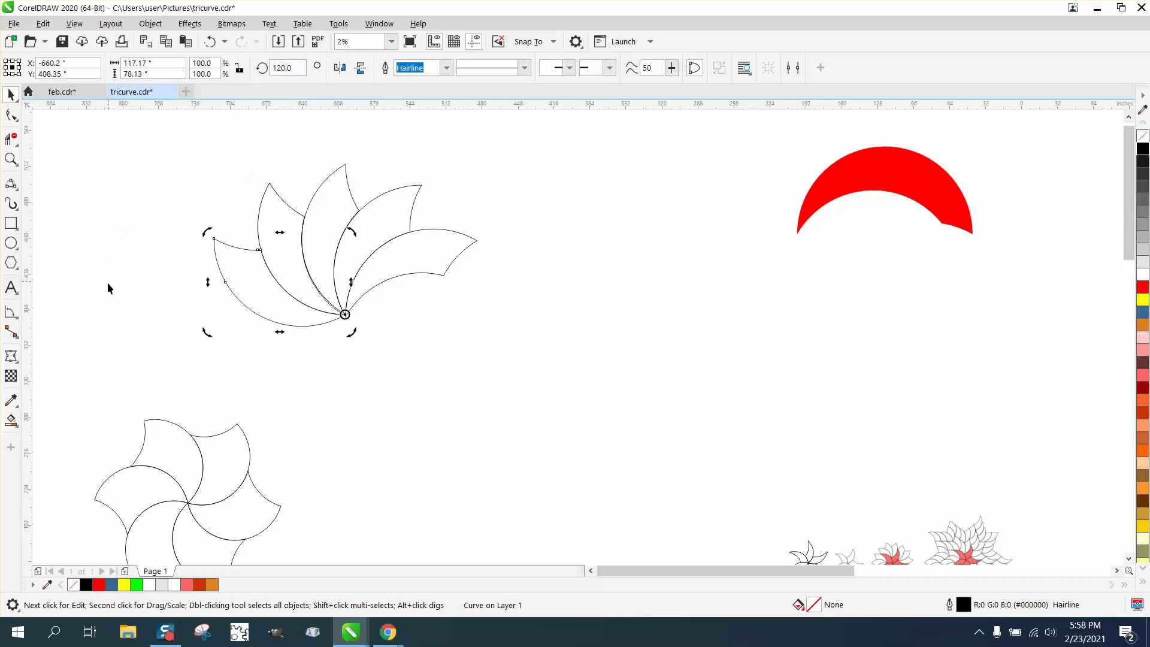
{"action": "key", "text": "ctrl+r"}
{"action": "key", "text": "ctrl+r"}
{"action": "key", "text": "ctrl+r"}
{"action": "key", "text": "ctrl+r"}
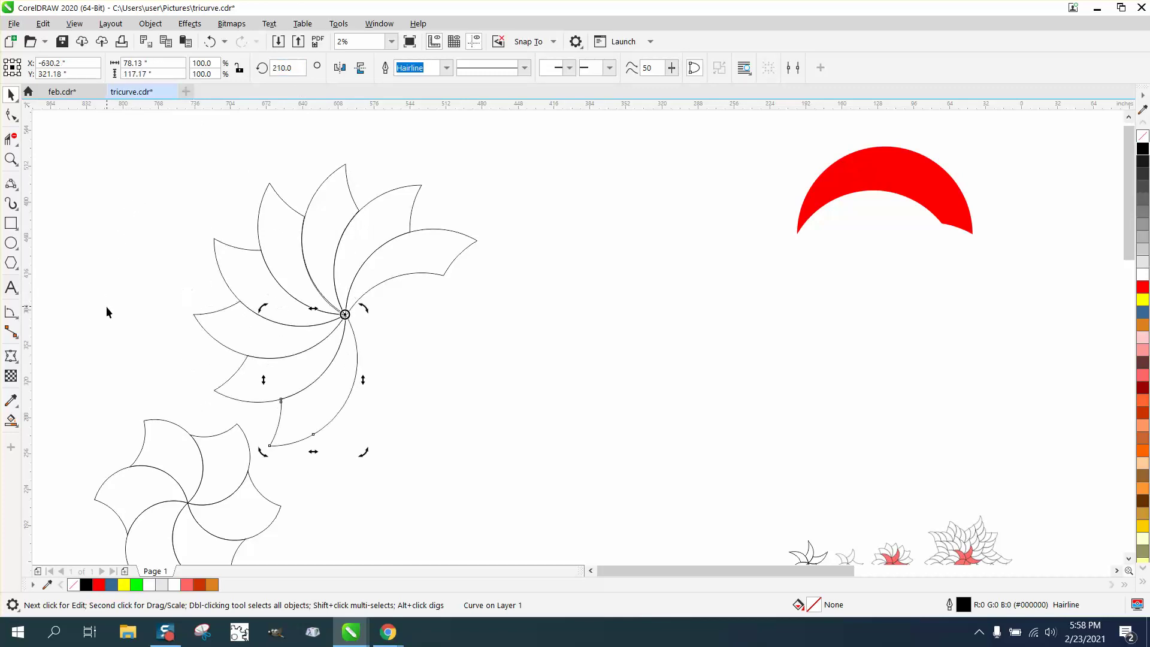
{"action": "key", "text": "ctrl+r"}
{"action": "key", "text": "ctrl+r"}
{"action": "key", "text": "ctrl+r"}
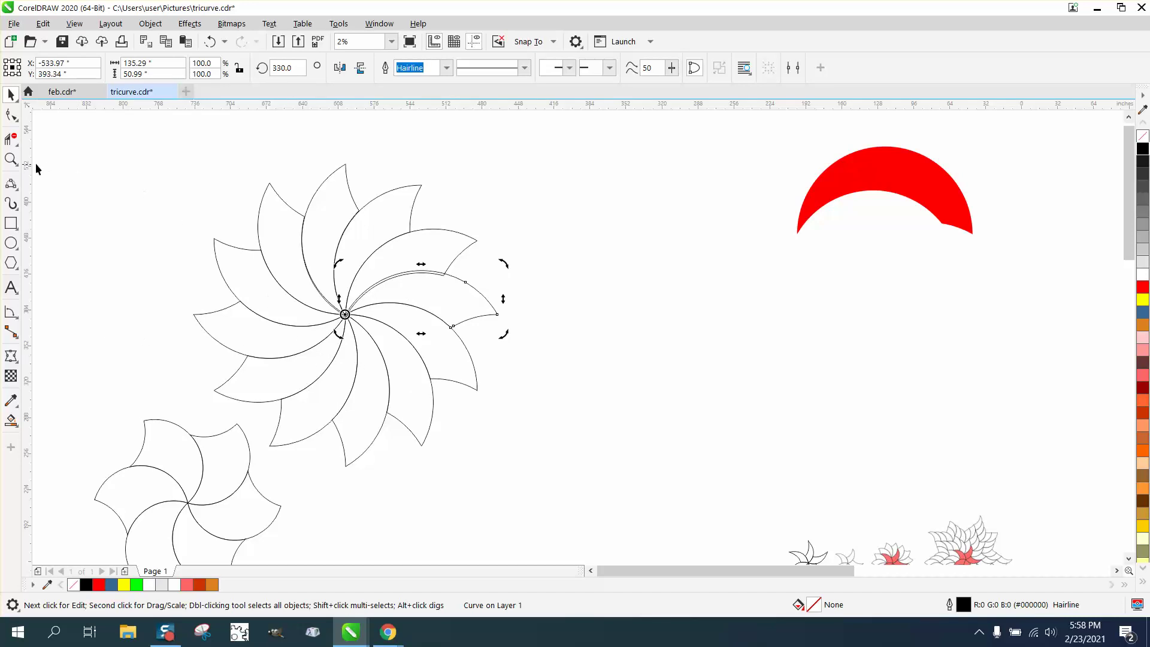
{"action": "left_click", "coordinate": [11, 159]}
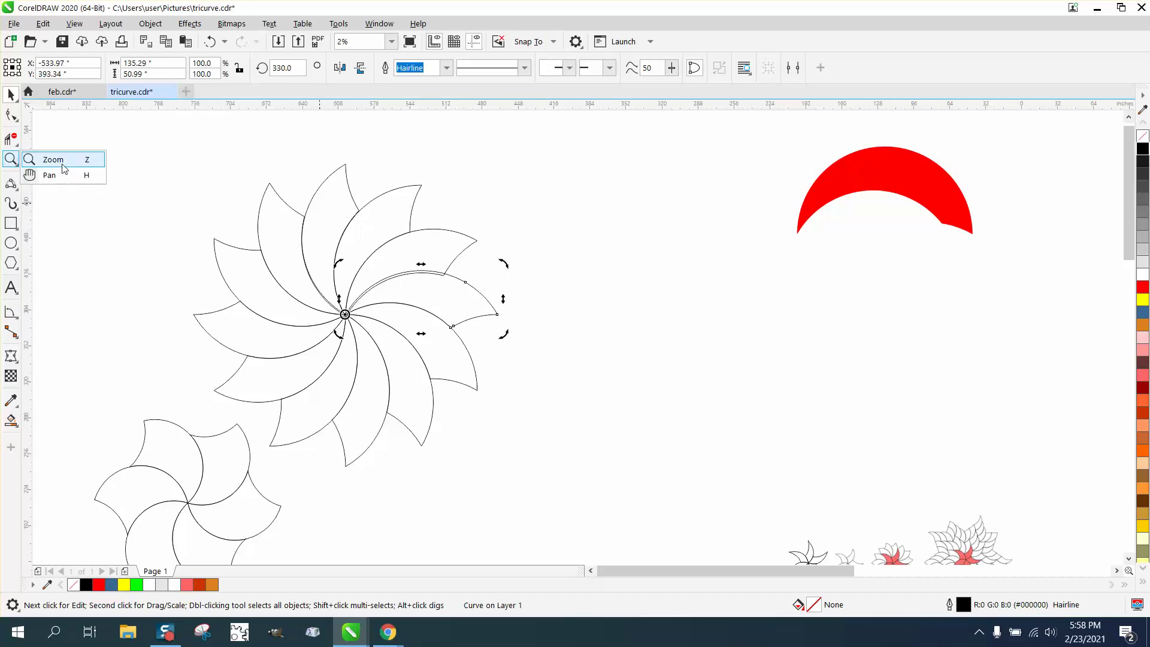
Zoom in on the rosette's petal curve and centre, then zoom back out to the whole drawing
{"action": "left_click", "coordinate": [53, 159]}
{"action": "left_click_drag", "start_coordinate": [320, 330], "coordinate": [440, 407]}
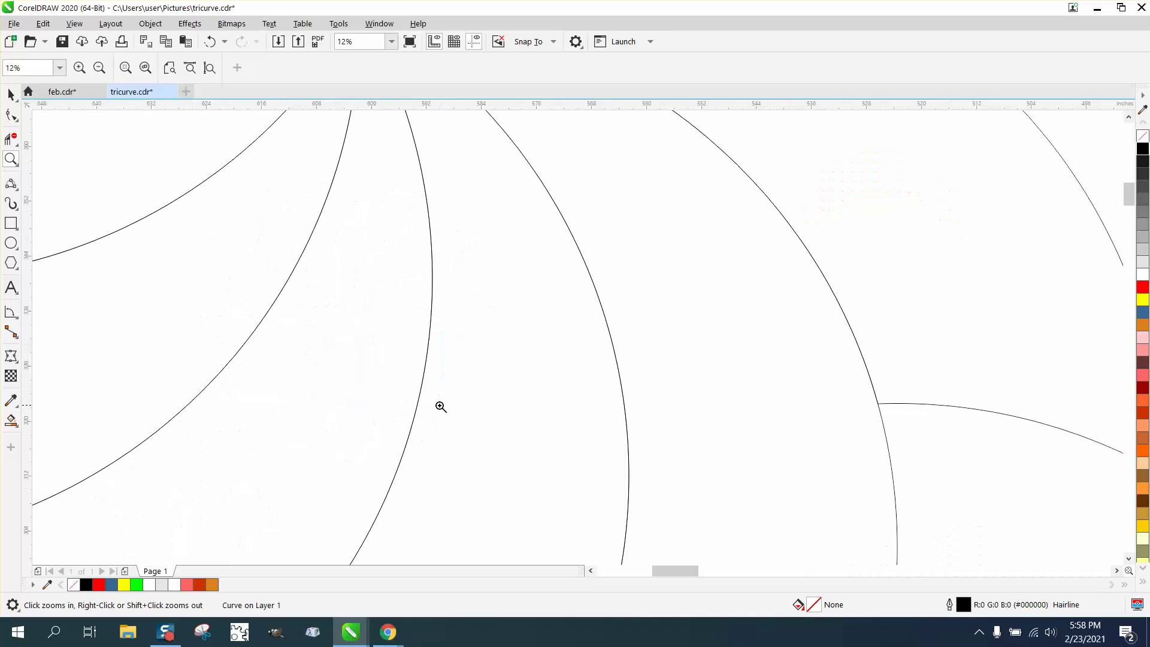
{"action": "right_click", "coordinate": [389, 374]}
{"action": "left_click", "coordinate": [422, 334]}
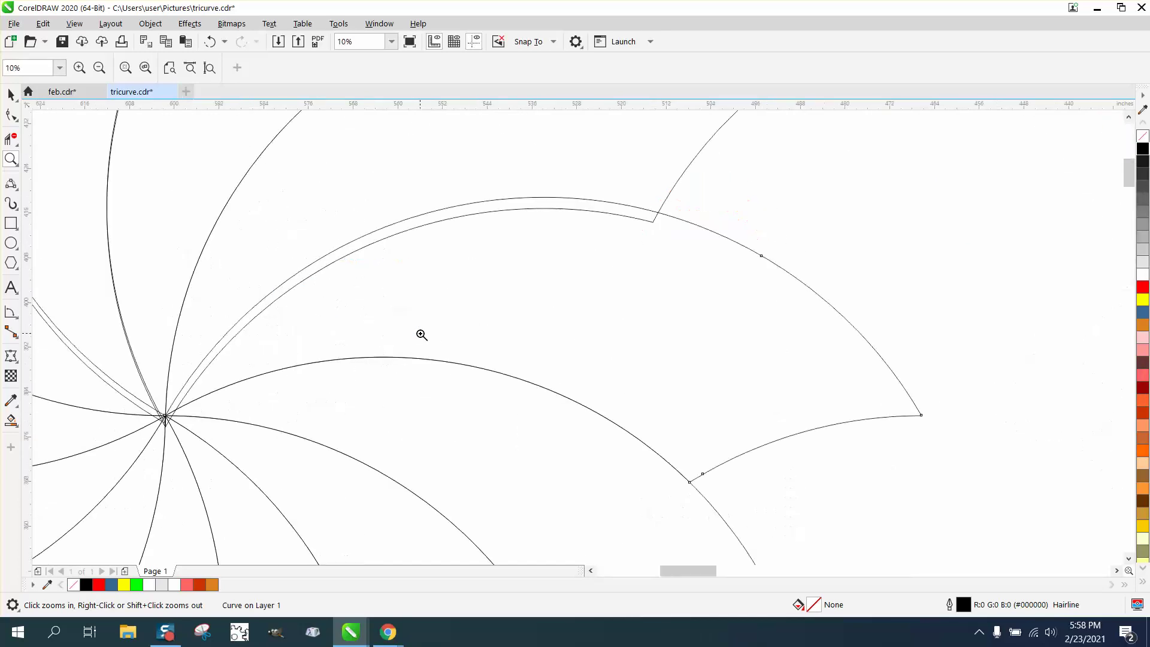
{"action": "left_click", "coordinate": [207, 446]}
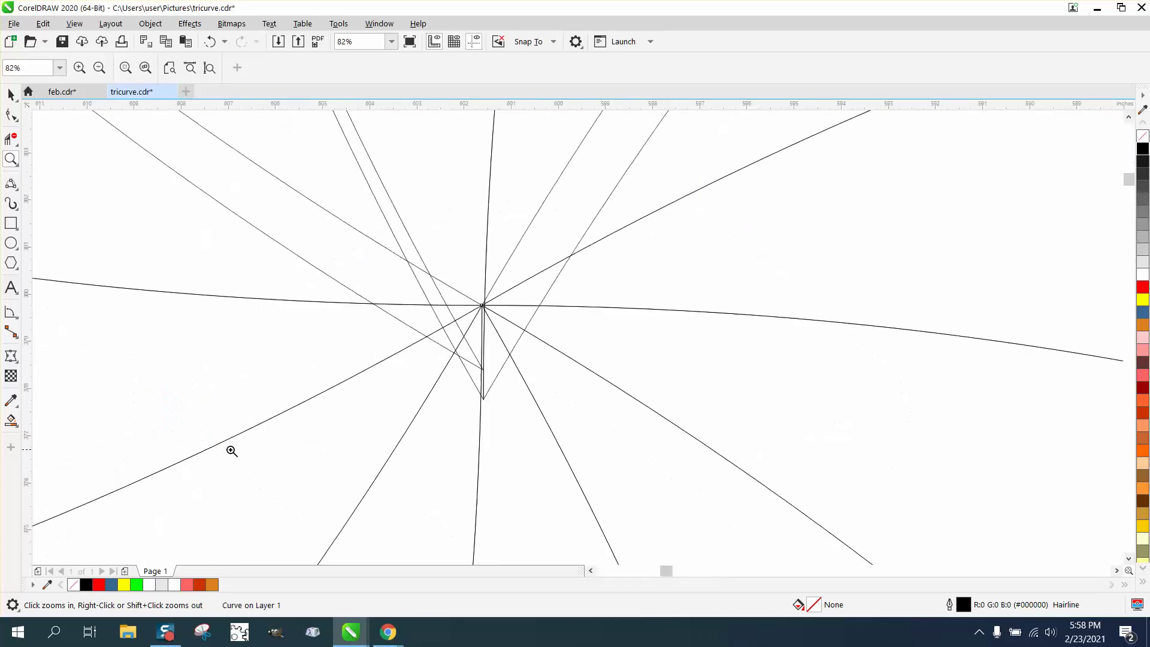
{"action": "right_click", "coordinate": [293, 383]}
{"action": "right_click", "coordinate": [249, 325]}
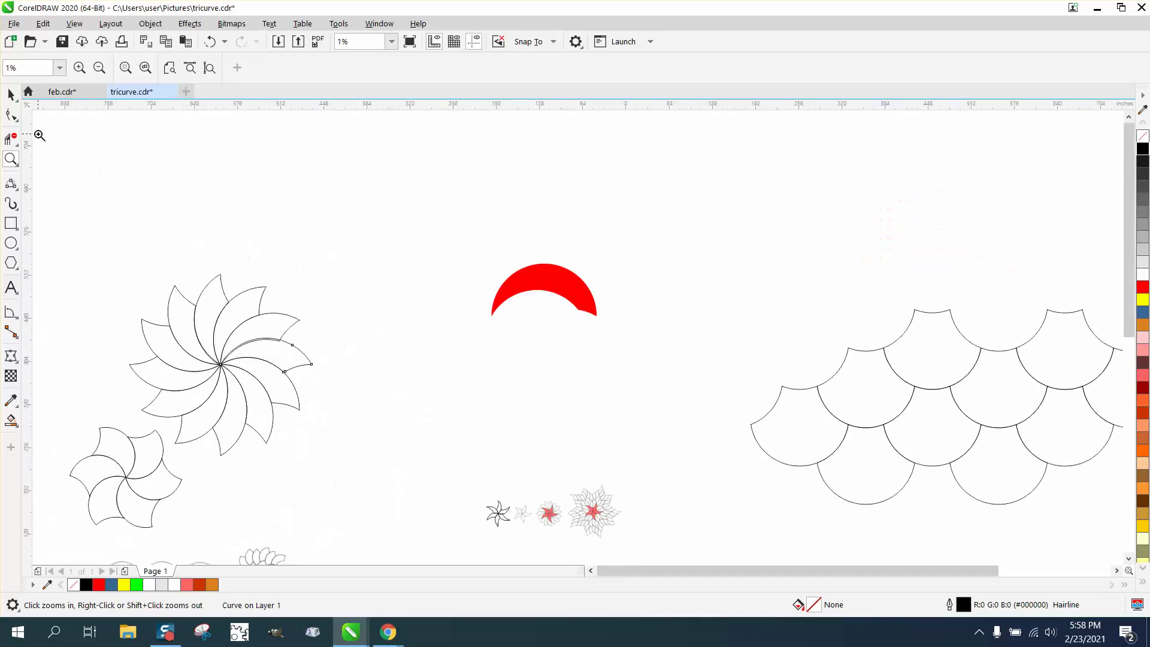
{"action": "left_click", "coordinate": [12, 94]}
Move one crescent petal above the rosette and delete the rest of the pinwheel
{"action": "left_click_drag", "start_coordinate": [210, 289], "coordinate": [371, 169]}
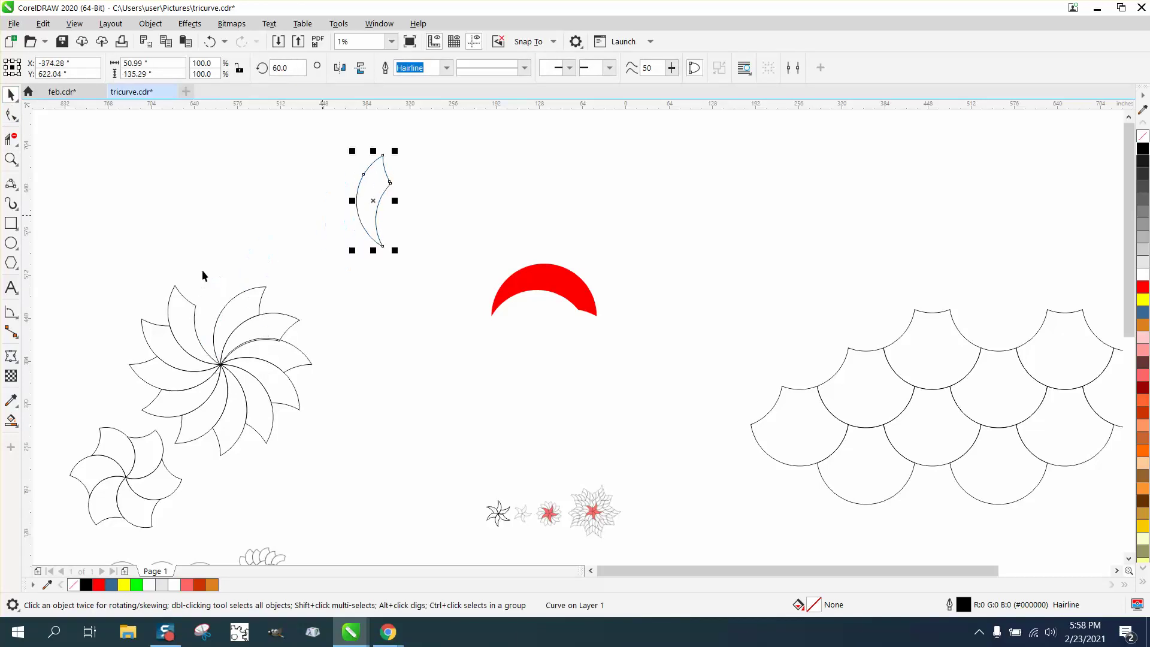
{"action": "left_click_drag", "start_coordinate": [161, 360], "coordinate": [342, 476]}
{"action": "key", "text": "Delete"}
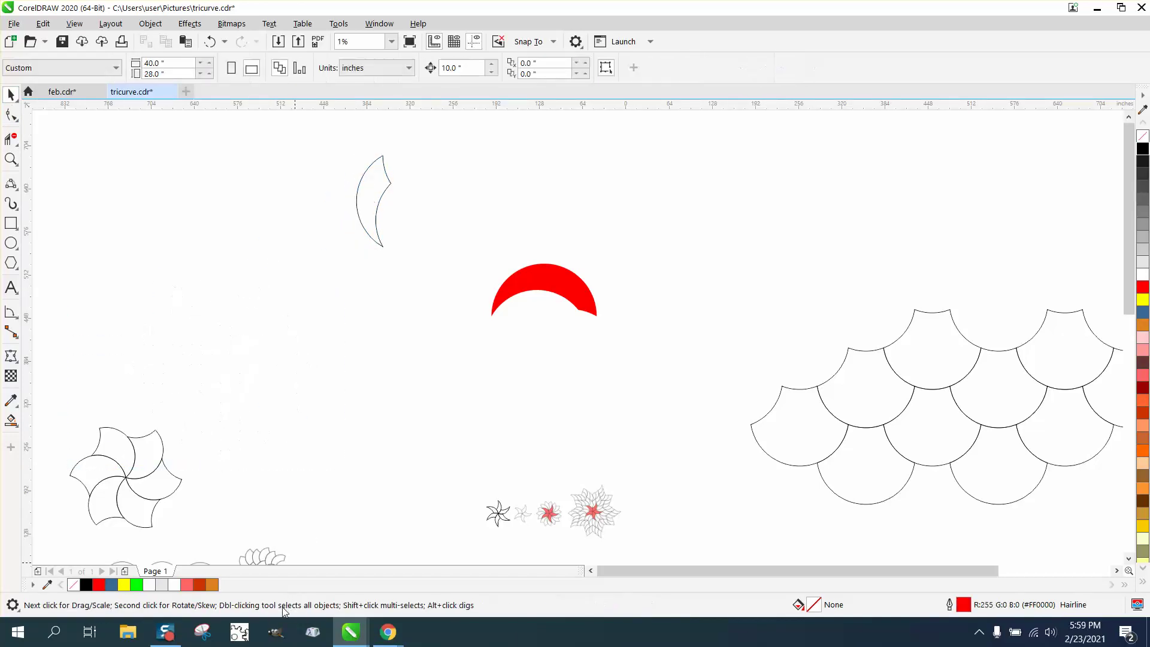
Select the lone petal in rotate mode and zoom in on its bottom tip
{"action": "left_click", "coordinate": [11, 159]}
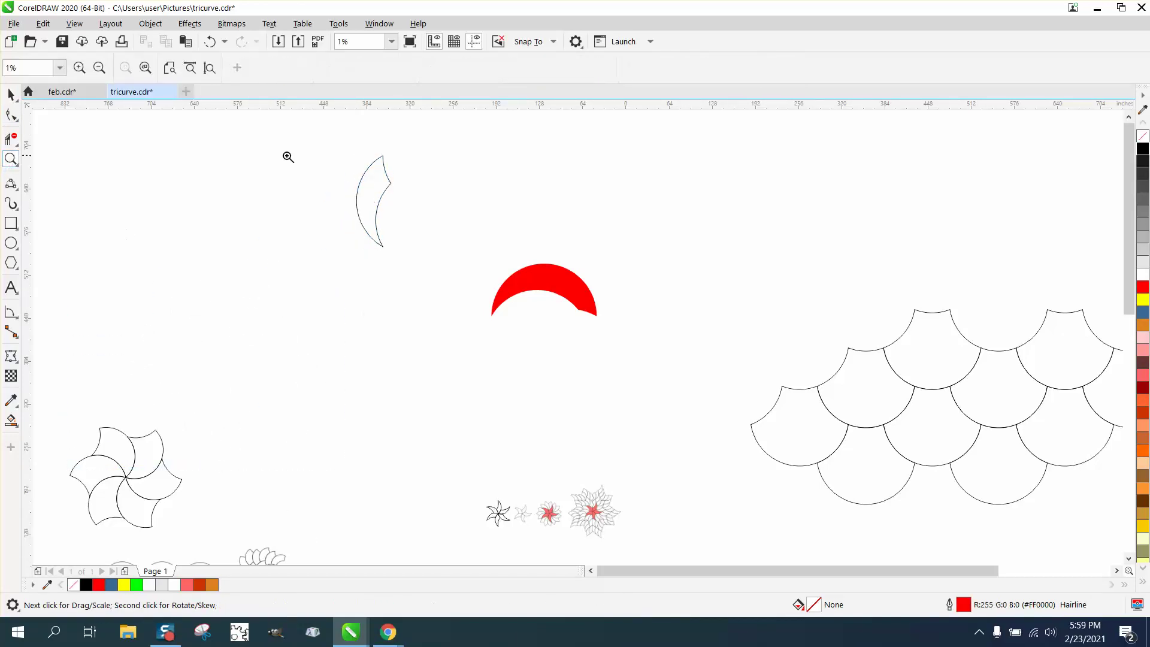
{"action": "left_click", "coordinate": [315, 147]}
{"action": "left_click", "coordinate": [11, 94]}
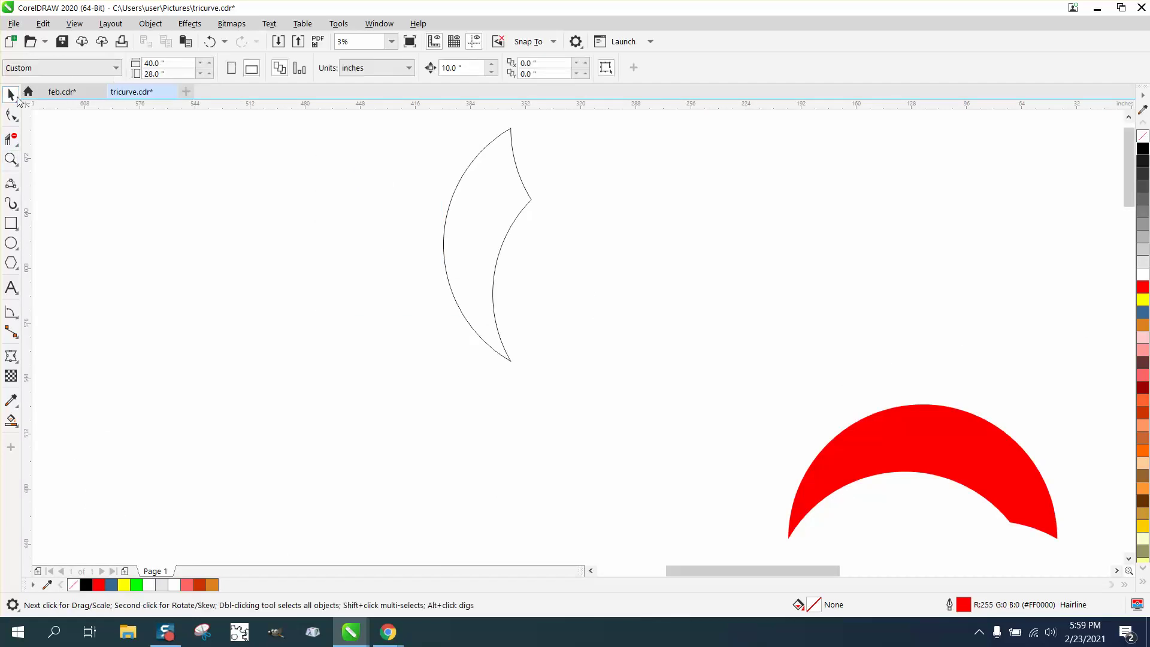
{"action": "left_click", "coordinate": [490, 299]}
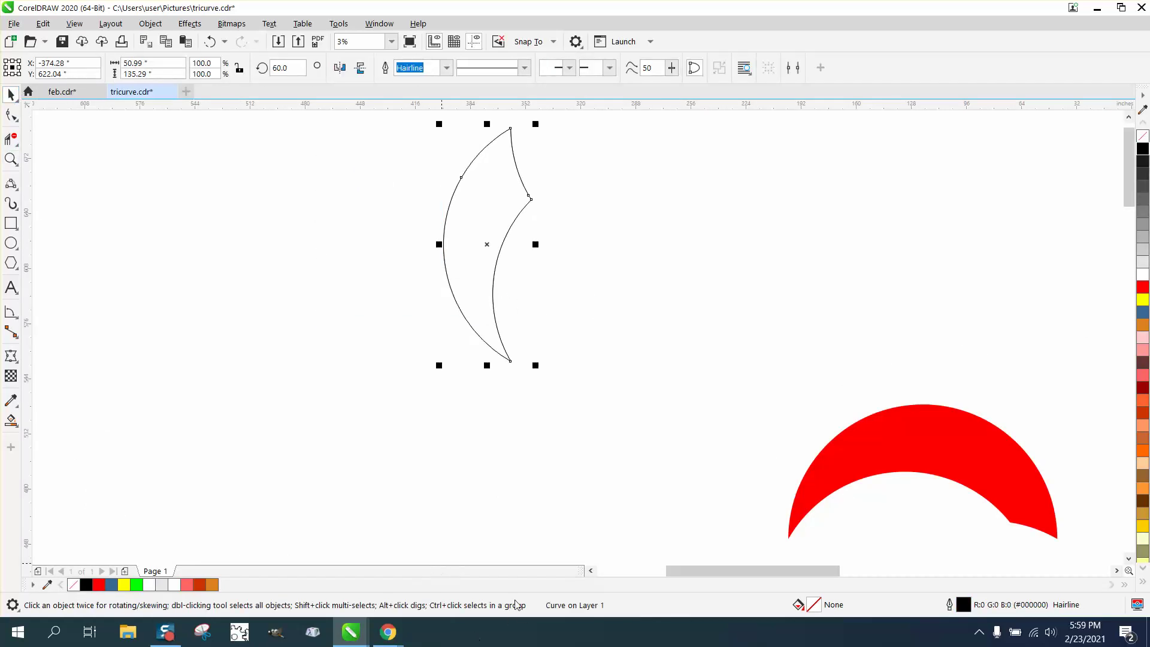
{"action": "left_click", "coordinate": [487, 244]}
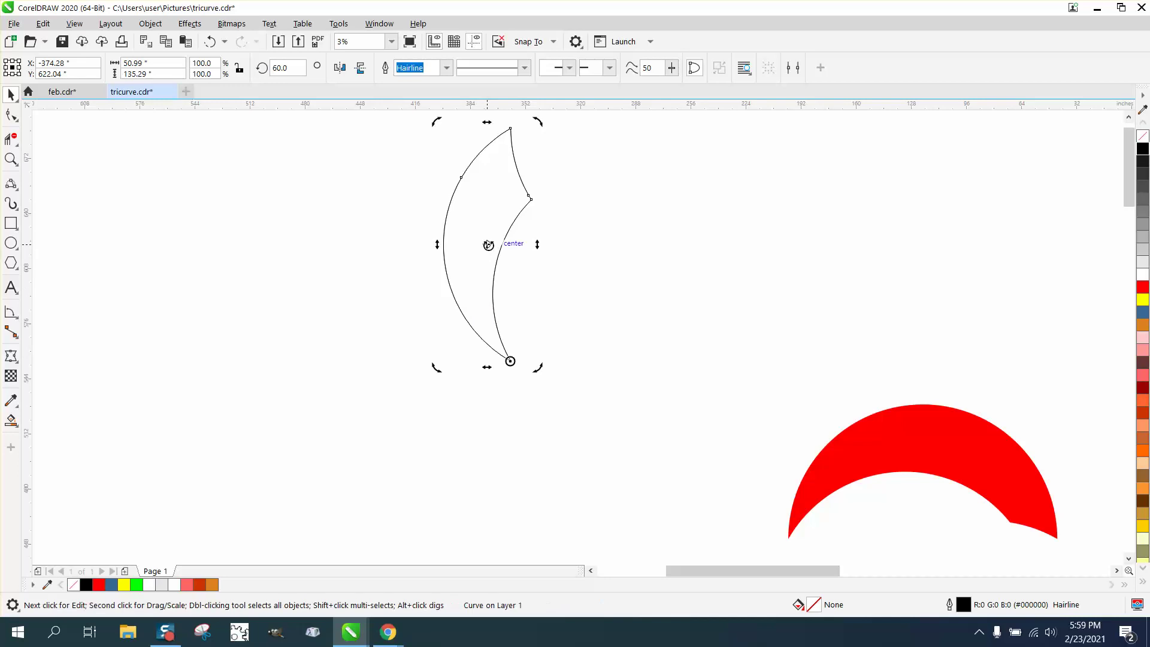
{"action": "left_click", "coordinate": [11, 159]}
{"action": "left_click_drag", "start_coordinate": [465, 341], "coordinate": [553, 381]}
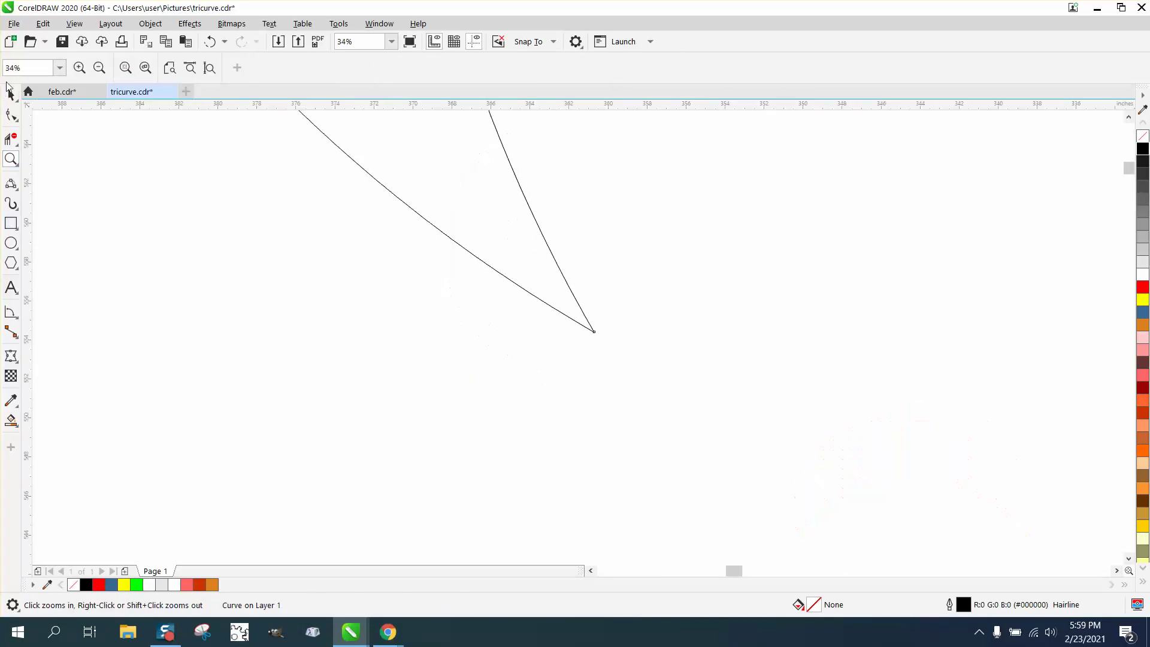
{"action": "left_click", "coordinate": [10, 93]}
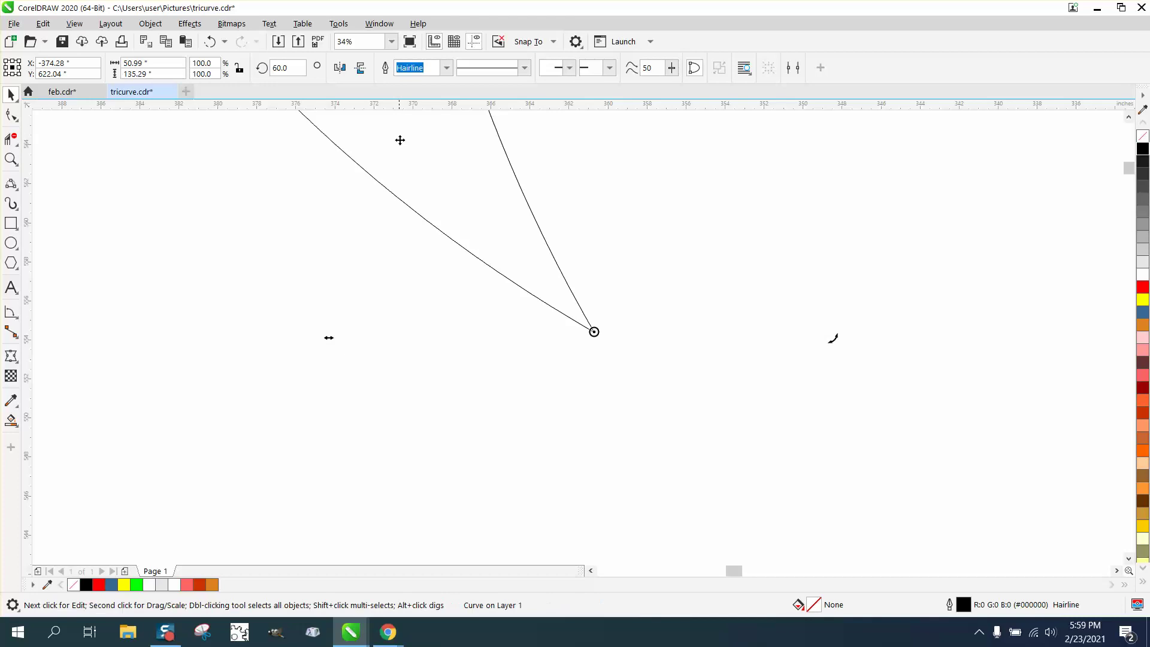
Add a copy of the petal rotated 30°
{"action": "scroll", "coordinate": [452, 198], "scroll_direction": "down", "scroll_amount": 7}
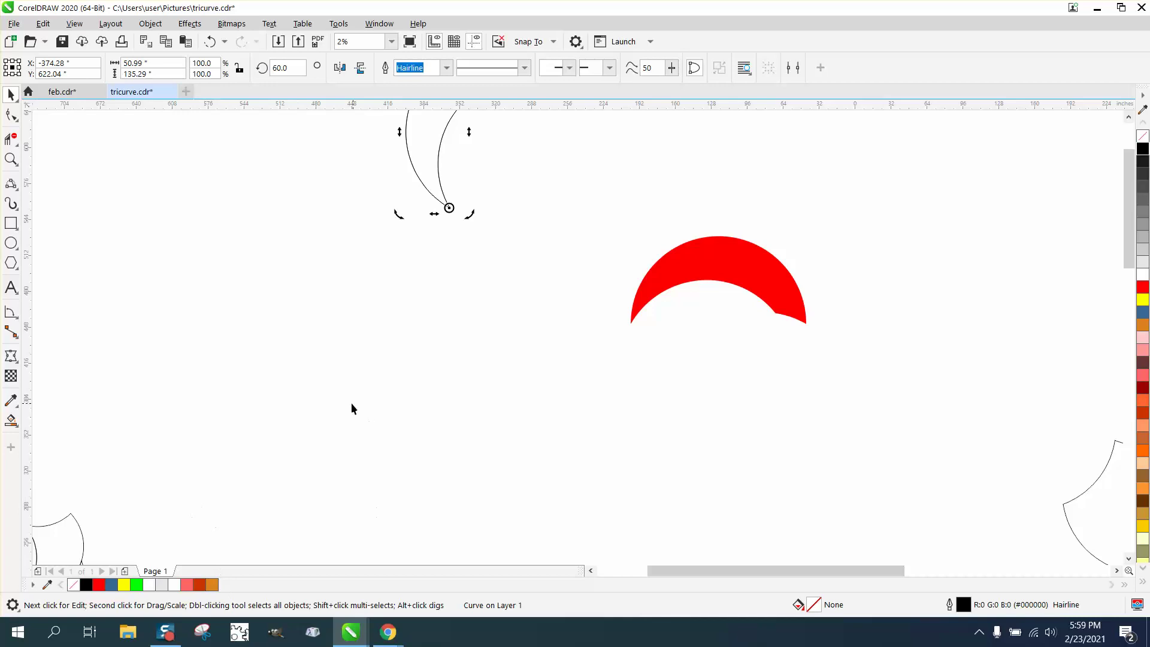
{"action": "double_click", "coordinate": [295, 68]}
{"action": "type", "text": "30"}
{"action": "key", "text": "Return"}
{"action": "scroll", "coordinate": [193, 539], "scroll_direction": "down", "scroll_amount": 2}
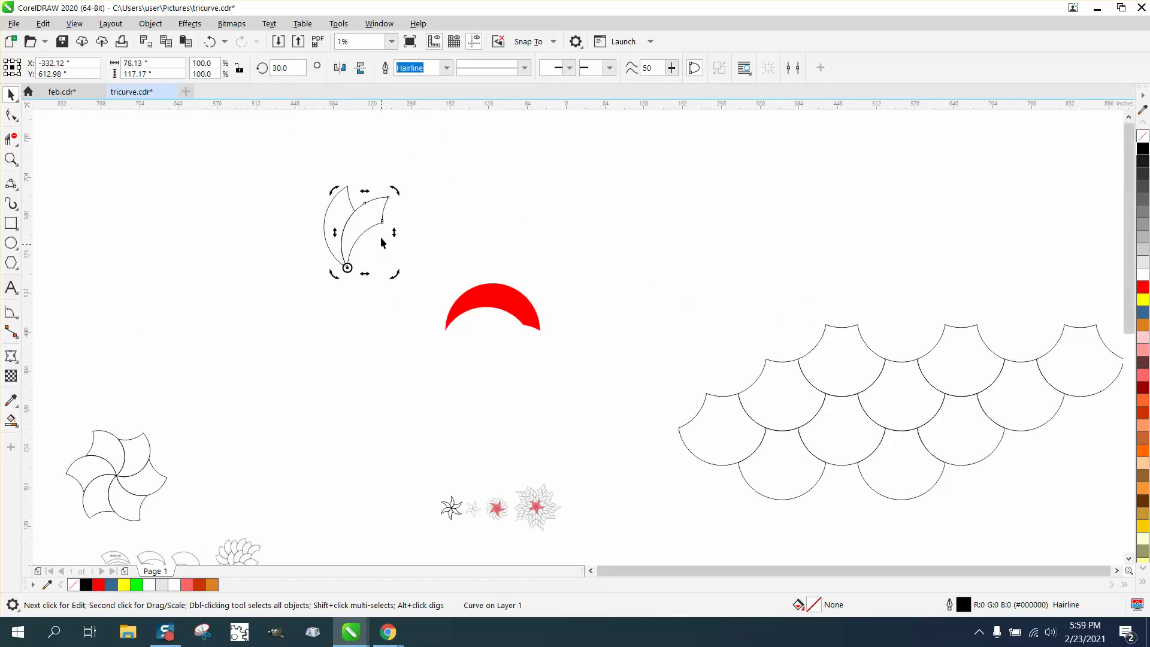
Delete the original upright petal and rotate the remaining tilted petal to 60°
{"action": "left_click", "coordinate": [346, 205]}
{"action": "key", "text": "Delete"}
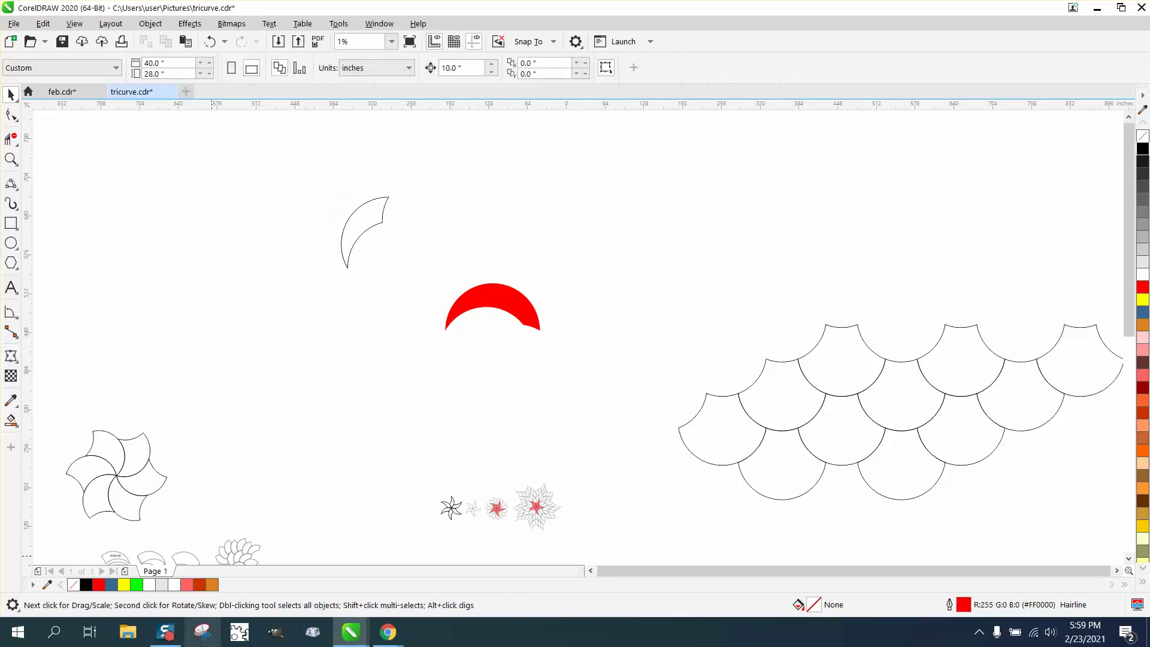
{"action": "left_click", "coordinate": [364, 235]}
{"action": "left_click", "coordinate": [363, 233]}
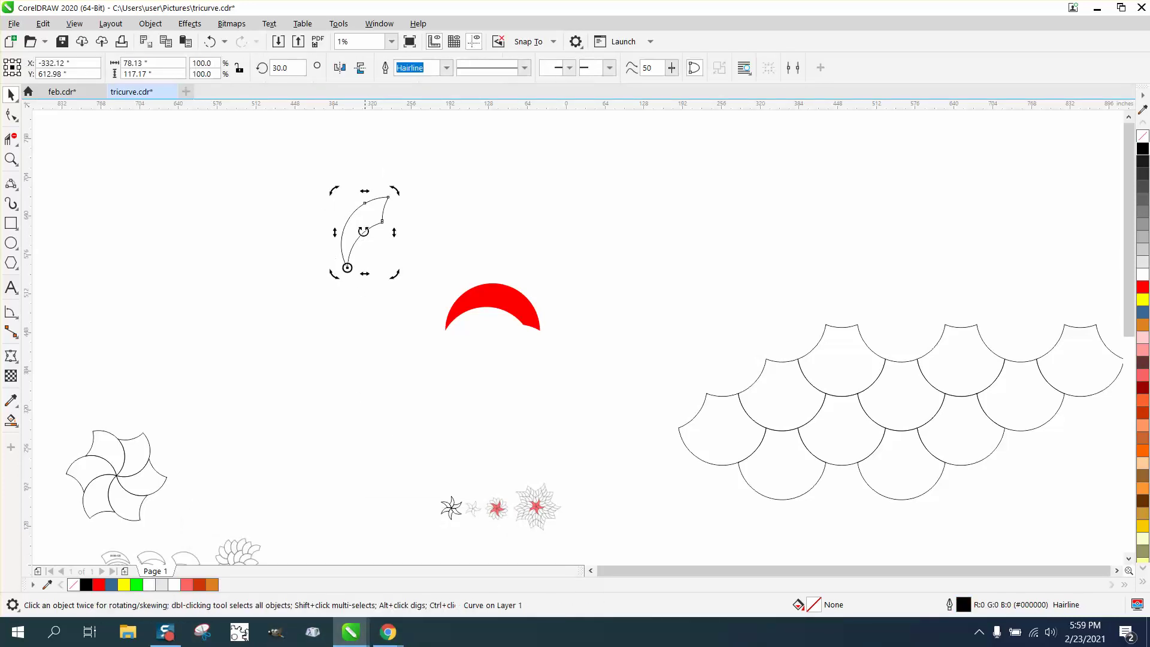
{"action": "left_click", "coordinate": [298, 68]}
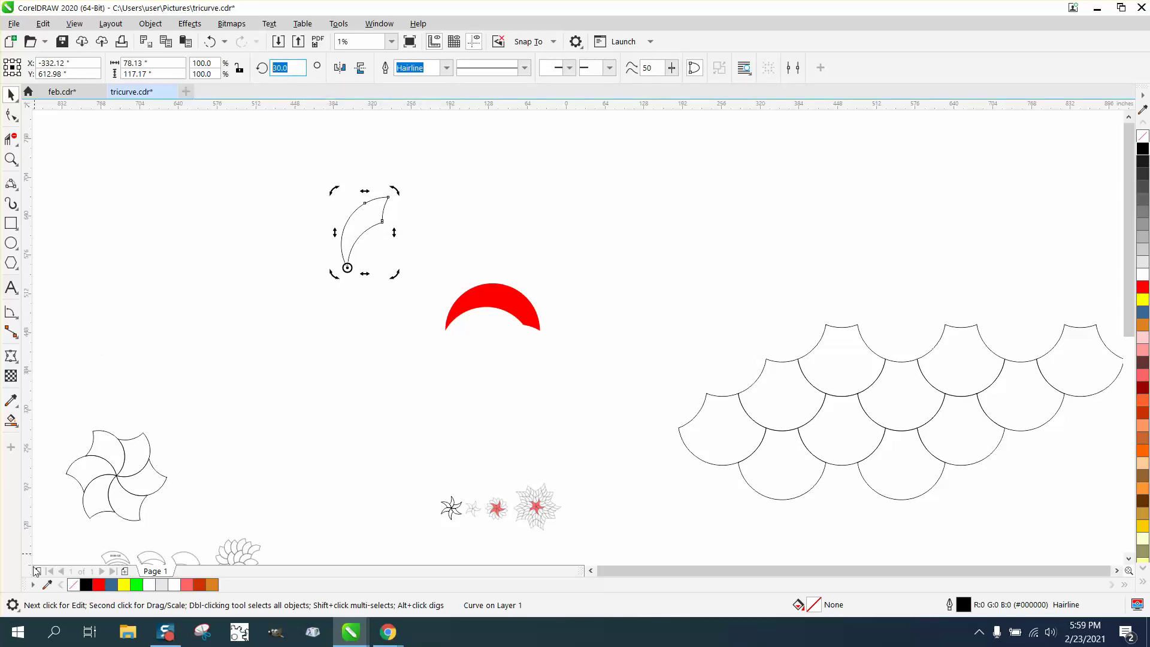
{"action": "key", "text": "Return"}
{"action": "double_click", "coordinate": [287, 68]}
{"action": "type", "text": "+"}
{"action": "type", "text": "60"}
{"action": "key", "text": "BackSpace"}
{"action": "key", "text": "BackSpace"}
{"action": "key", "text": "BackSpace"}
{"action": "type", "text": "60"}
{"action": "key", "text": "Return"}
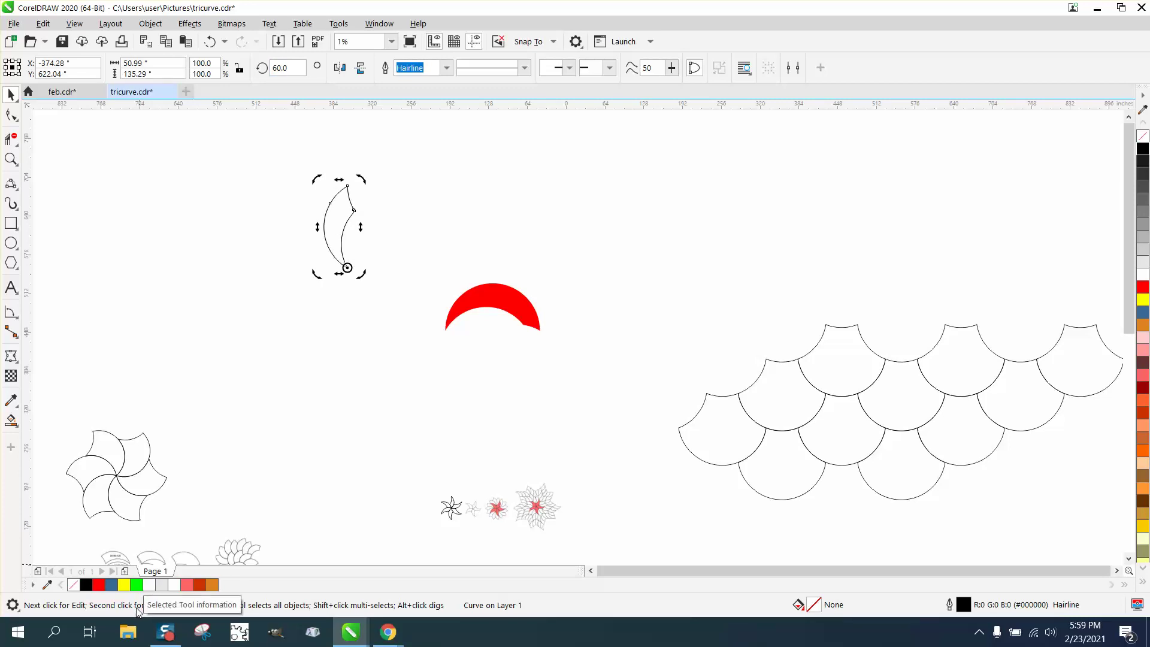
Add a 90° rotated petal copy and repeat it around the tip with Ctrl+R
{"action": "left_click", "coordinate": [282, 68]}
{"action": "type", "text": "+"}
{"action": "key", "text": "Return"}
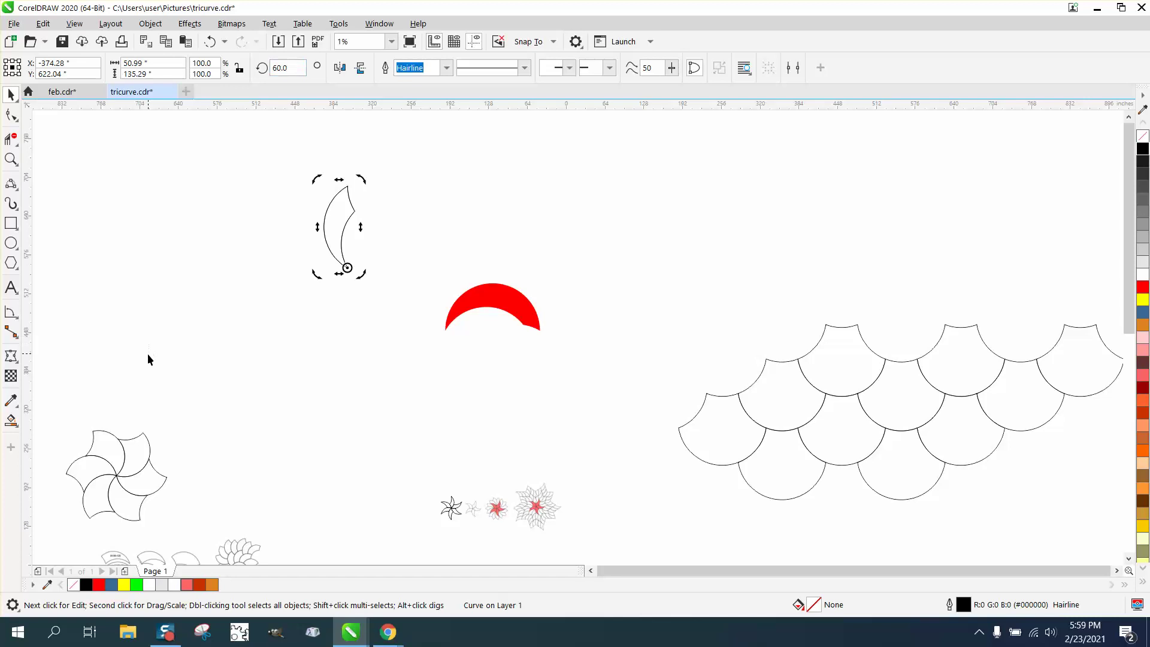
{"action": "left_click", "coordinate": [293, 66]}
{"action": "type", "text": "90"}
{"action": "key", "text": "Return"}
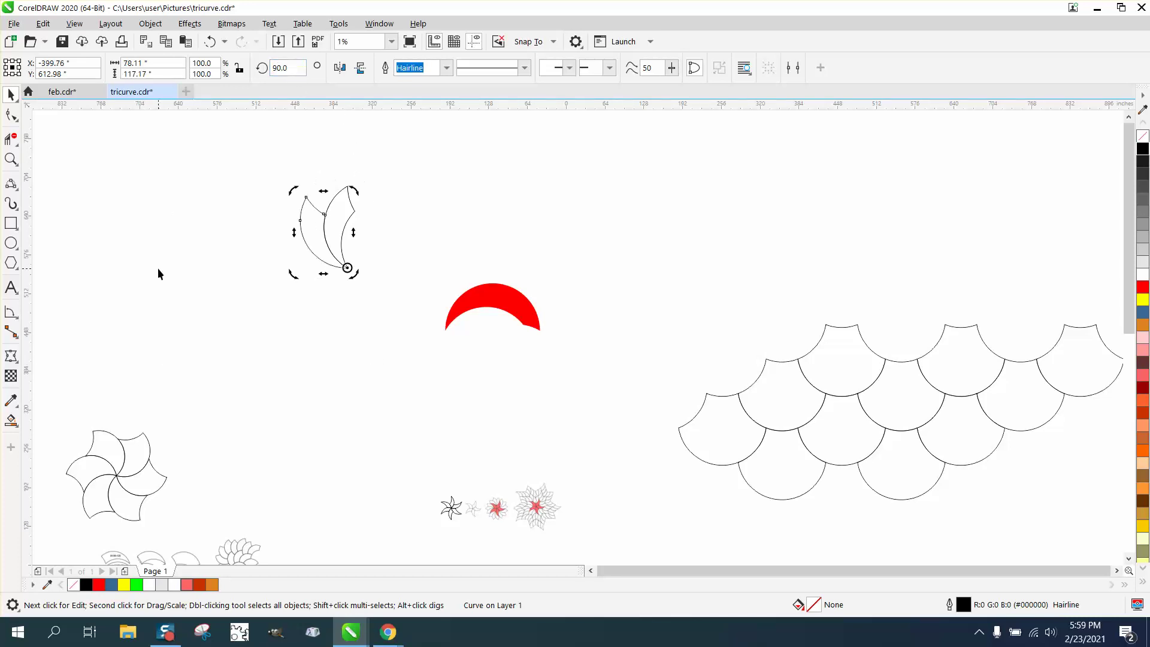
{"action": "key", "text": "ctrl+r"}
{"action": "key", "text": "ctrl+r"}
{"action": "key", "text": "ctrl+r"}
{"action": "key", "text": "ctrl+r"}
{"action": "key", "text": "ctrl+r"}
{"action": "key", "text": "ctrl+r"}
{"action": "key", "text": "ctrl+r"}
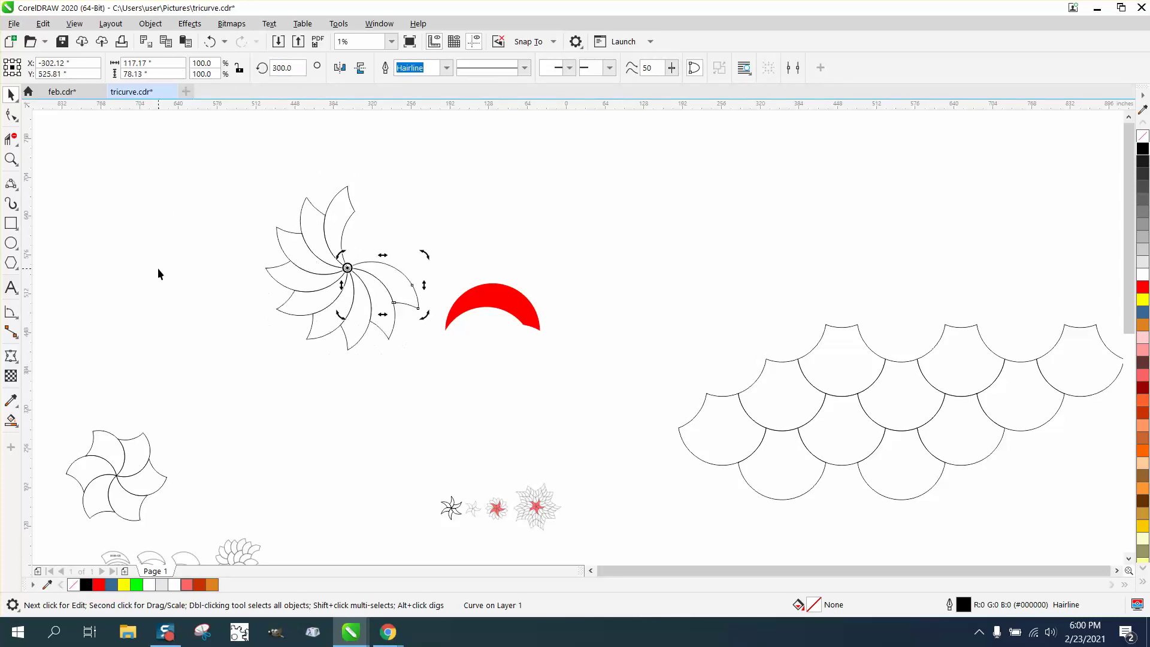
{"action": "key", "text": "ctrl+r"}
{"action": "key", "text": "ctrl+r"}
{"action": "key", "text": "Escape"}
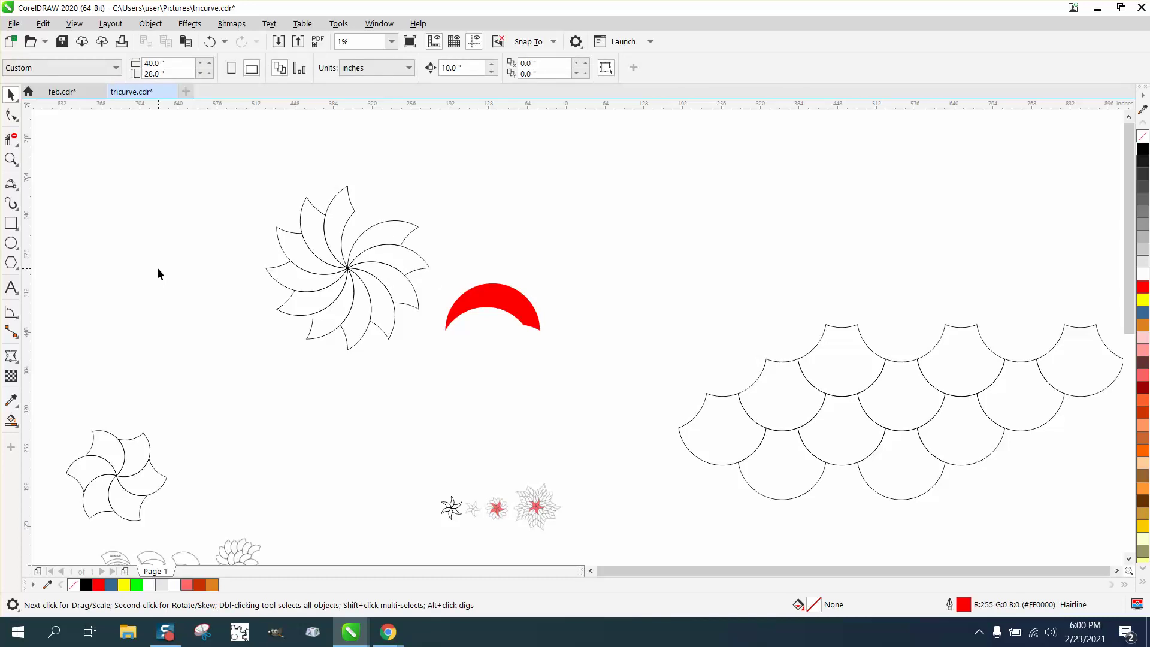
Rotate the unfinished top-right petal by 30° twice to close the rosette
{"action": "left_click", "coordinate": [409, 240]}
{"action": "left_click", "coordinate": [410, 237]}
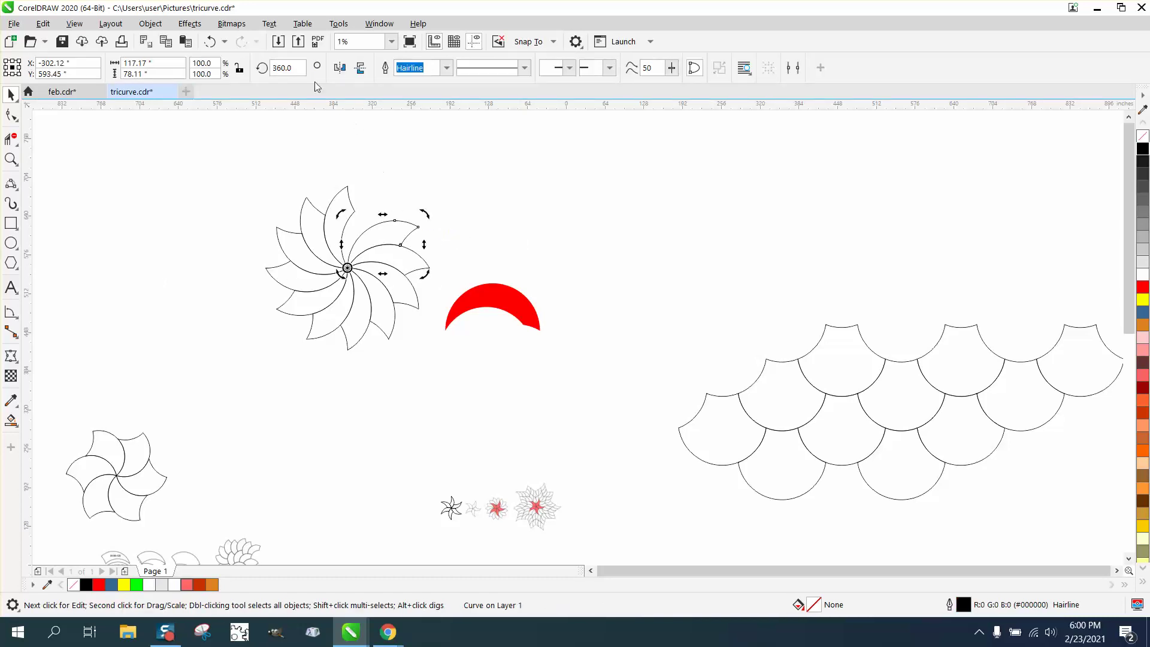
{"action": "left_click", "coordinate": [294, 69]}
{"action": "type", "text": "30"}
{"action": "key", "text": "Return"}
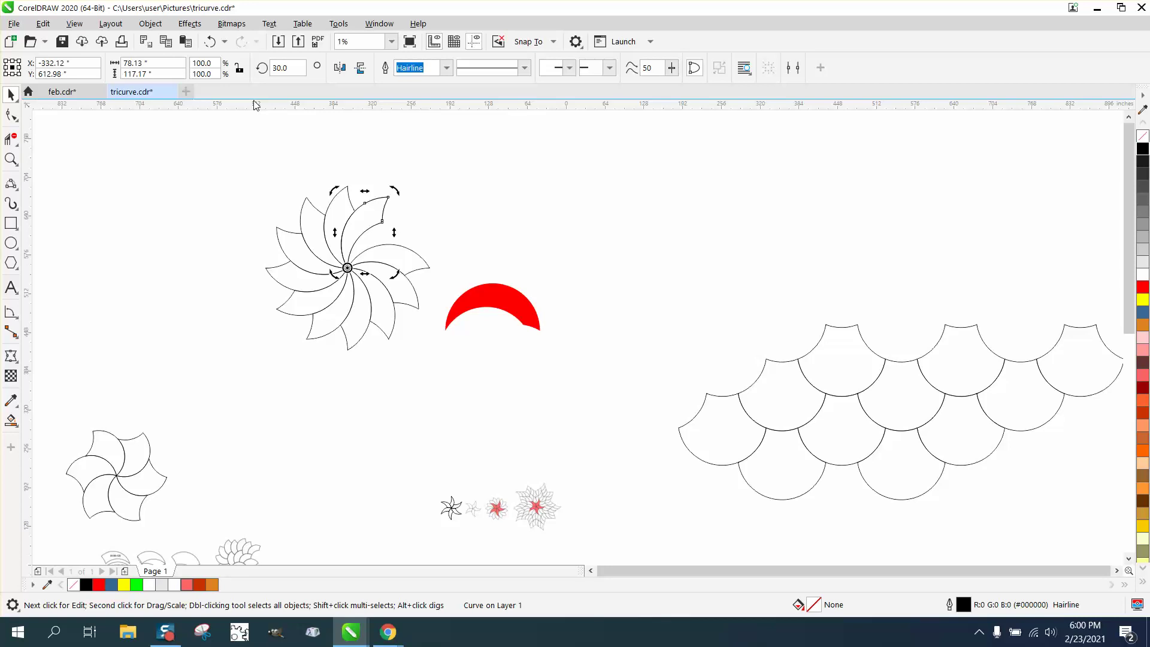
{"action": "left_click", "coordinate": [282, 68]}
{"action": "key", "text": "Return"}
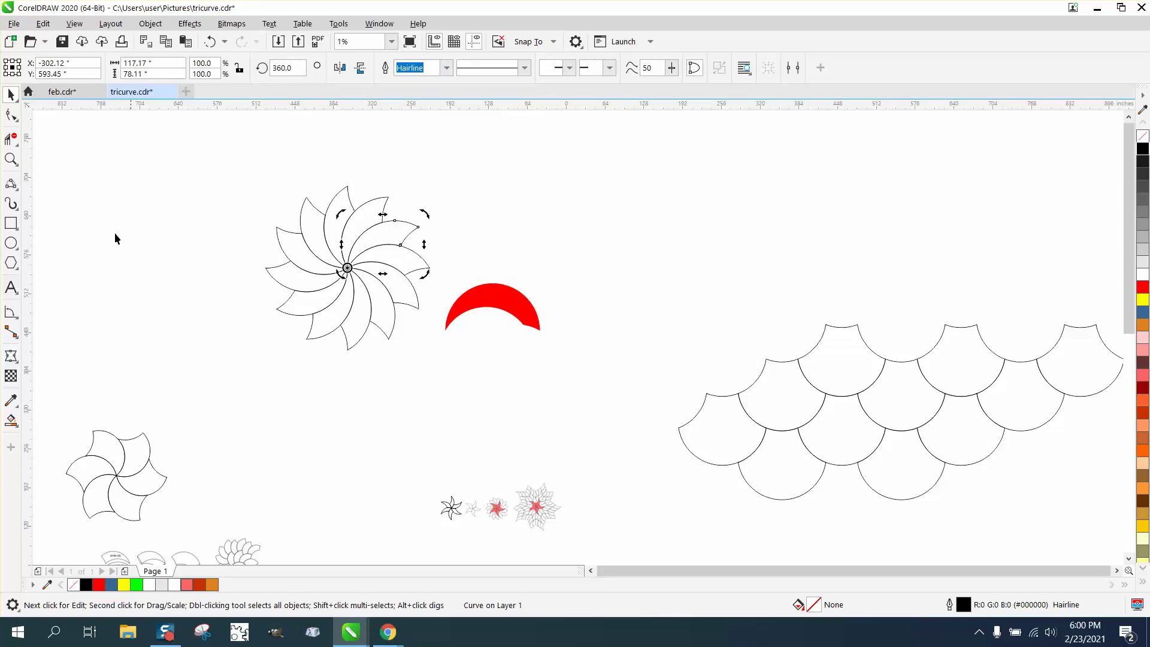
{"action": "left_click", "coordinate": [11, 159]}
{"action": "left_click", "coordinate": [395, 291]}
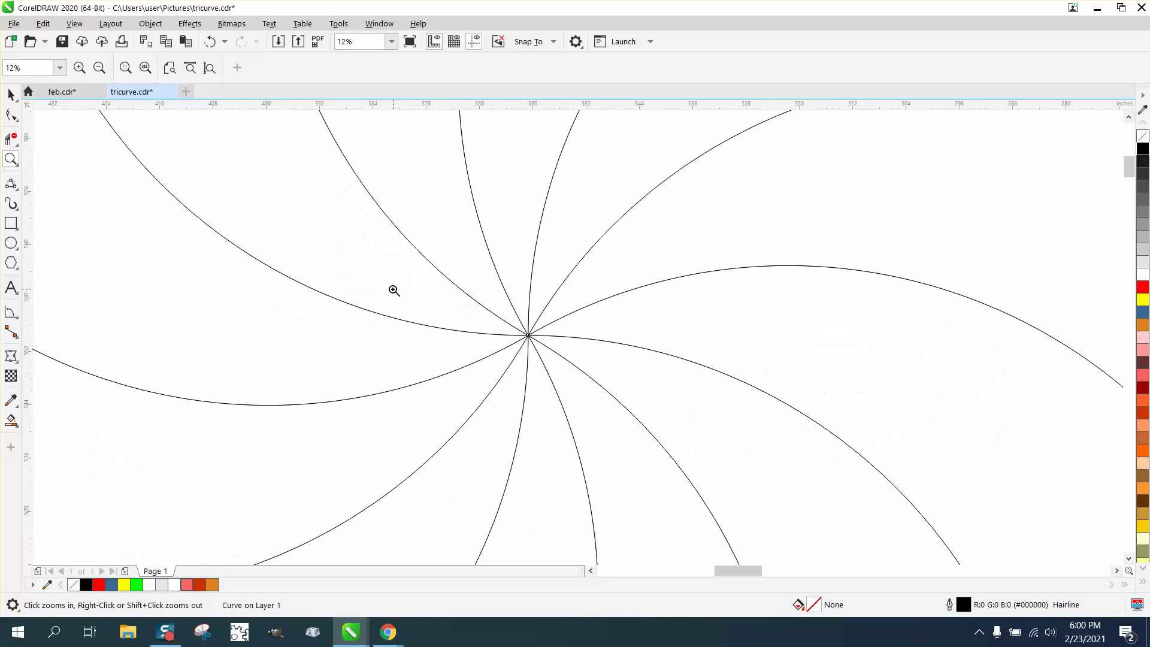
Move the red crescent beside the rosette and give it No Fill with a black outline
{"action": "left_click", "coordinate": [11, 94]}
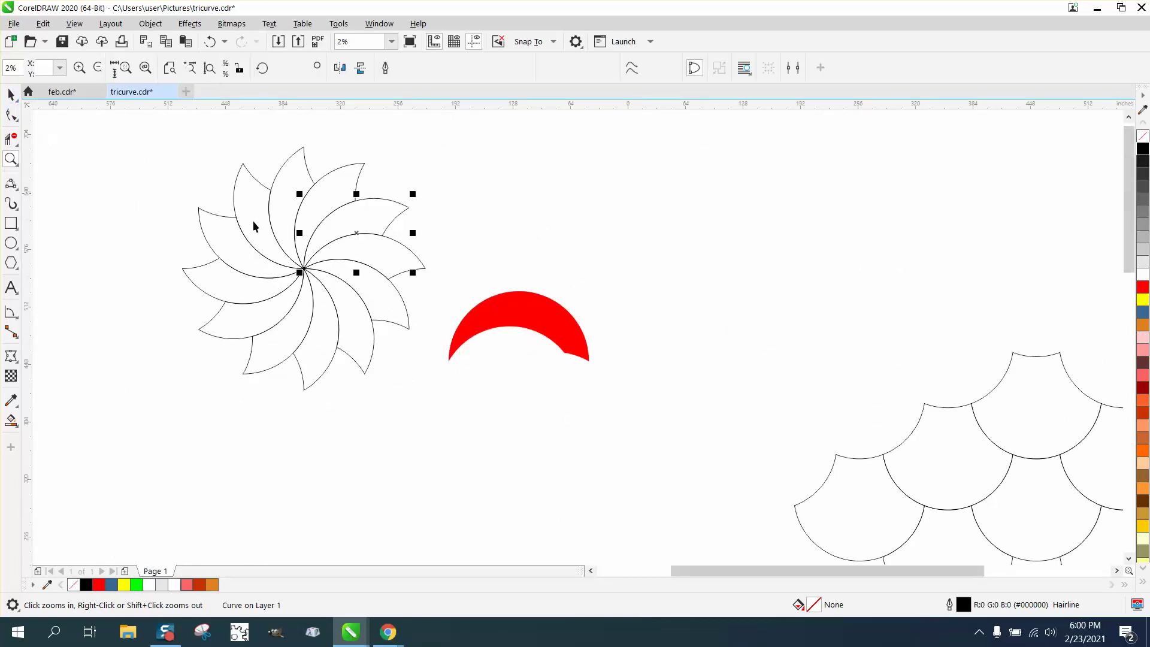
{"action": "left_click_drag", "start_coordinate": [551, 325], "coordinate": [626, 234]}
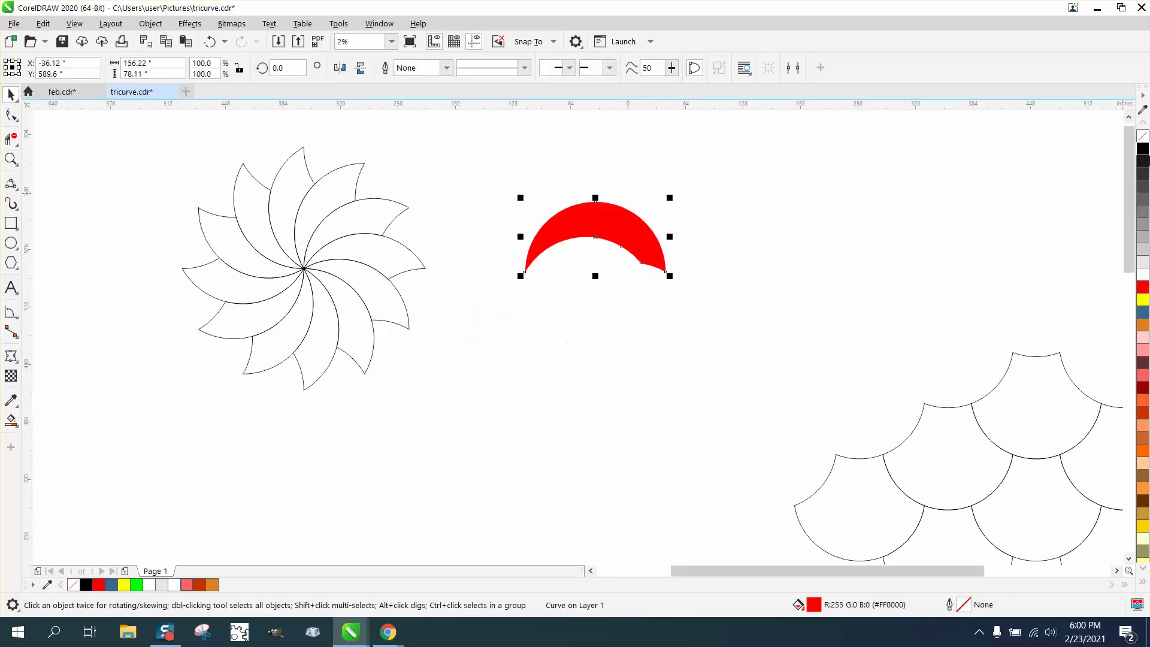
{"action": "left_click", "coordinate": [1143, 136]}
{"action": "right_click", "coordinate": [1142, 148]}
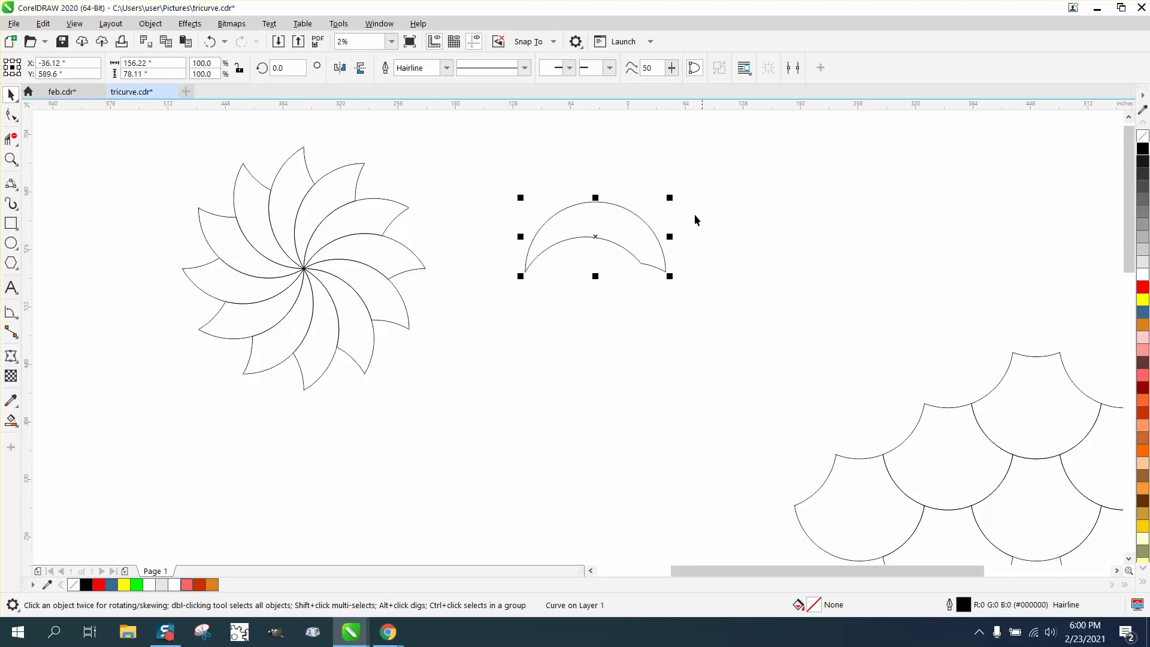
{"action": "left_click_drag", "start_coordinate": [628, 241], "coordinate": [656, 220]}
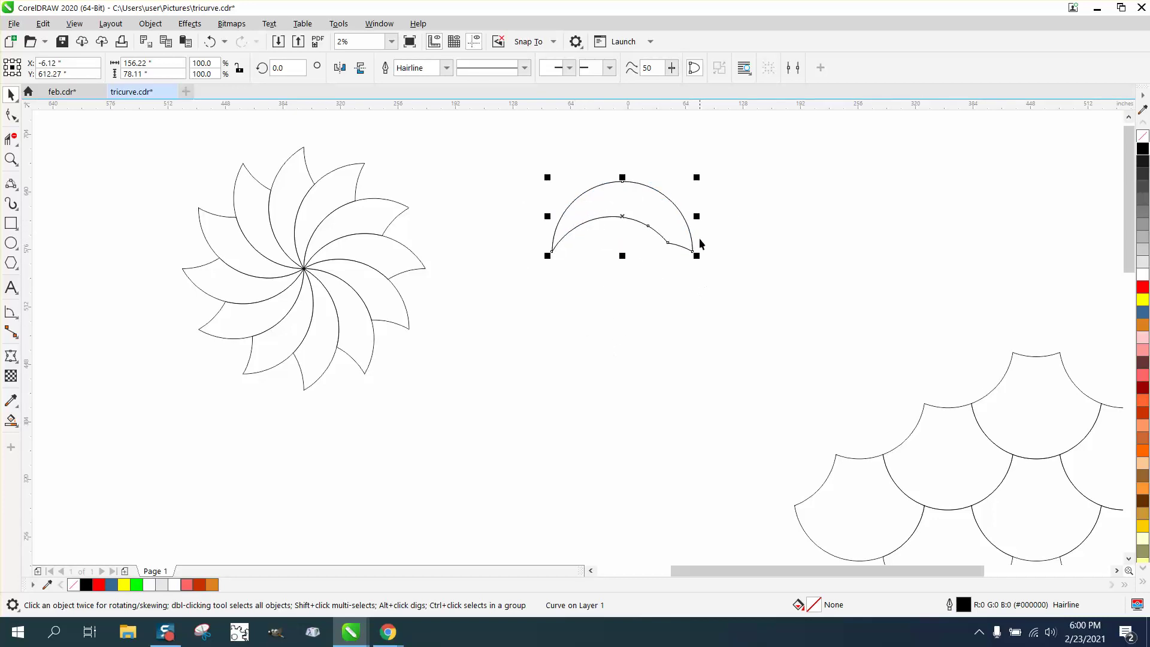
Discard a trial copy and a freehand rotation, leaving the outlined crescent selected
{"action": "left_click_drag", "start_coordinate": [626, 217], "coordinate": [880, 263]}
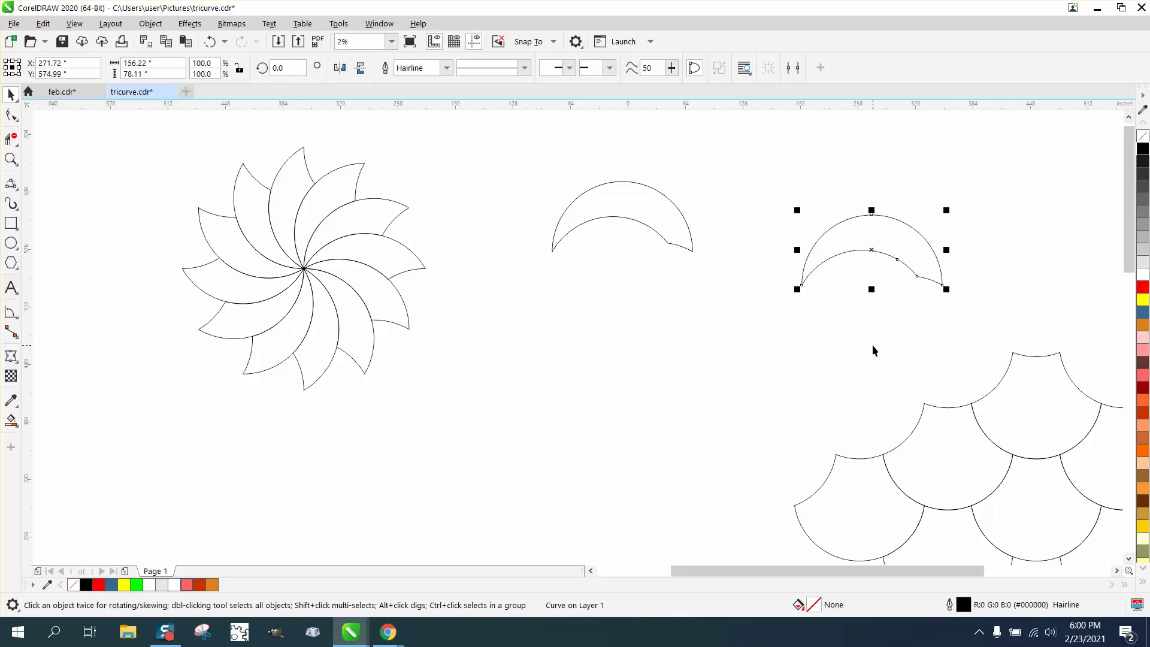
{"action": "key", "text": "Delete"}
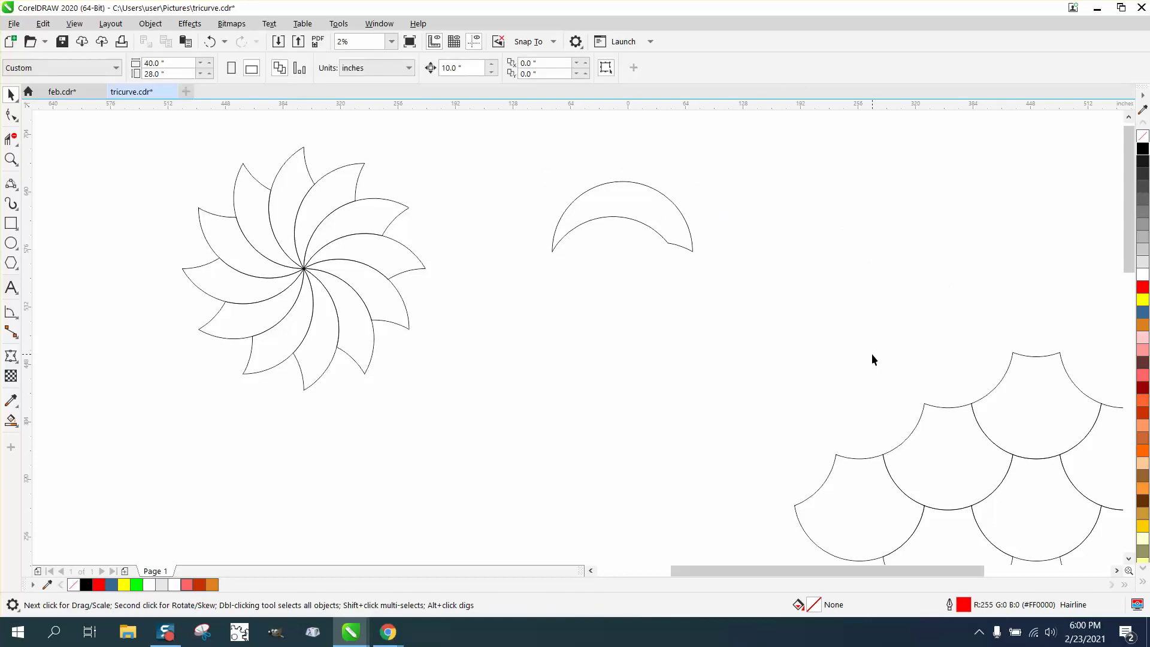
{"action": "left_click", "coordinate": [638, 214]}
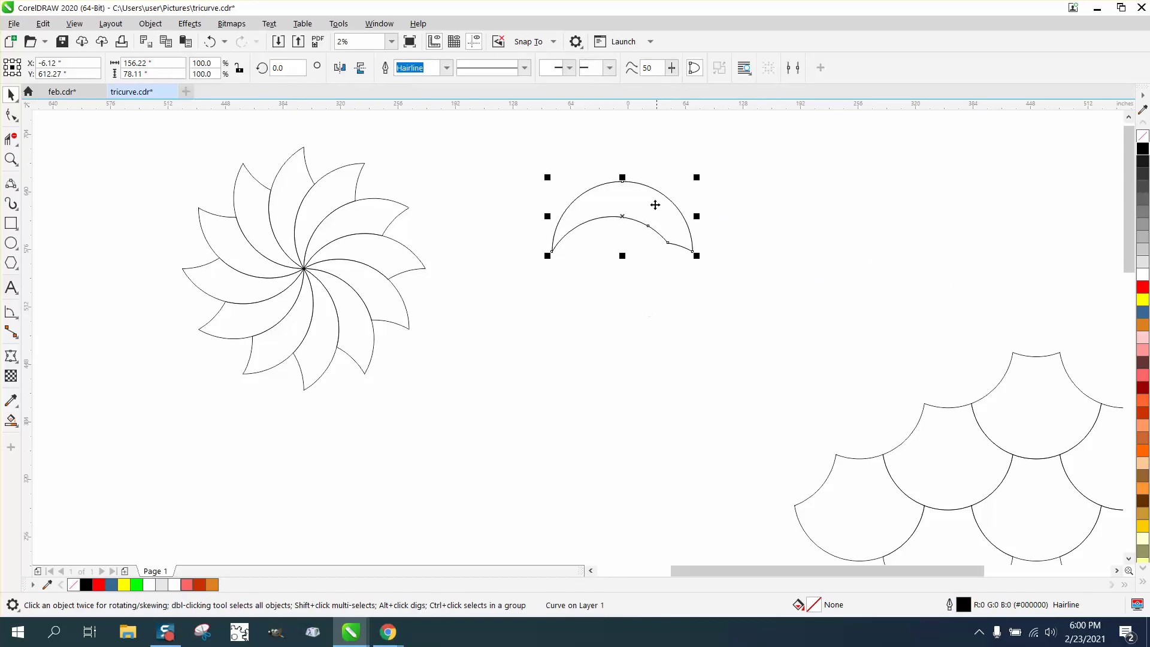
{"action": "left_click", "coordinate": [623, 217]}
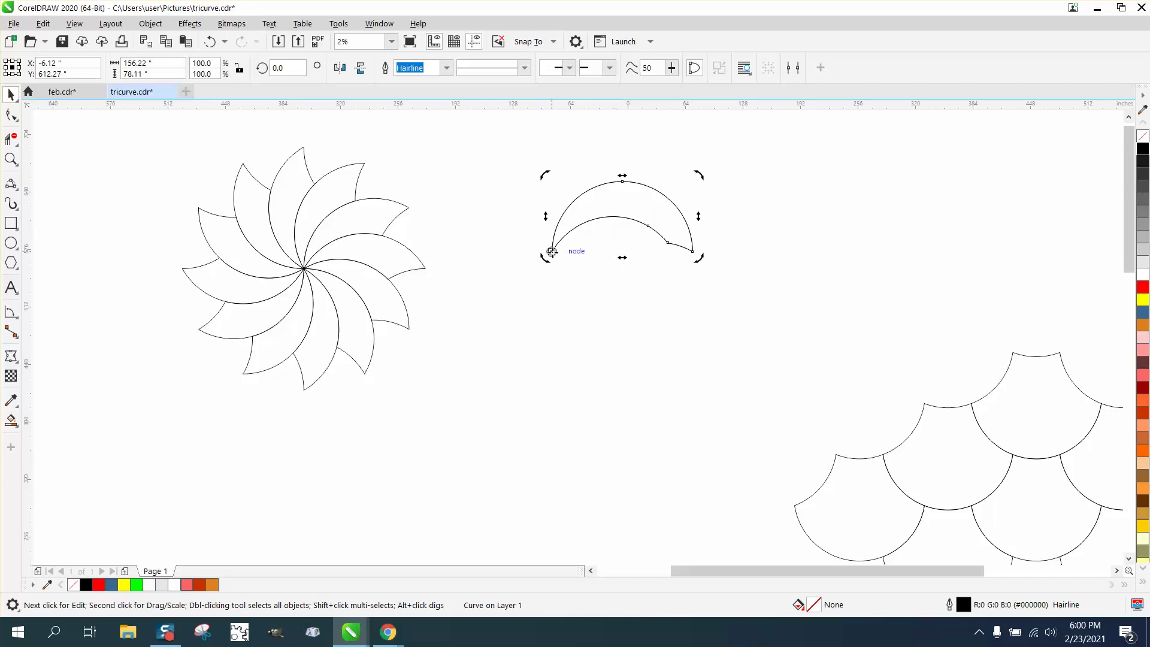
{"action": "left_click_drag", "start_coordinate": [699, 175], "coordinate": [625, 138]}
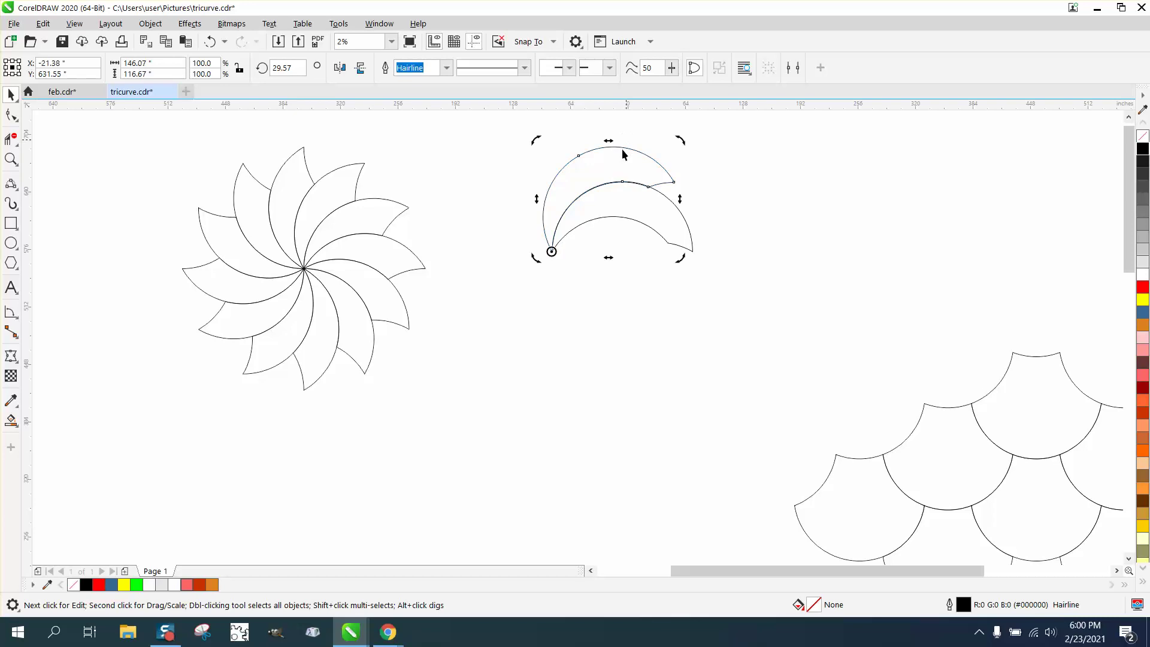
{"action": "key", "text": "ctrl+z"}
{"action": "left_click", "coordinate": [581, 265]}
{"action": "left_click", "coordinate": [603, 220]}
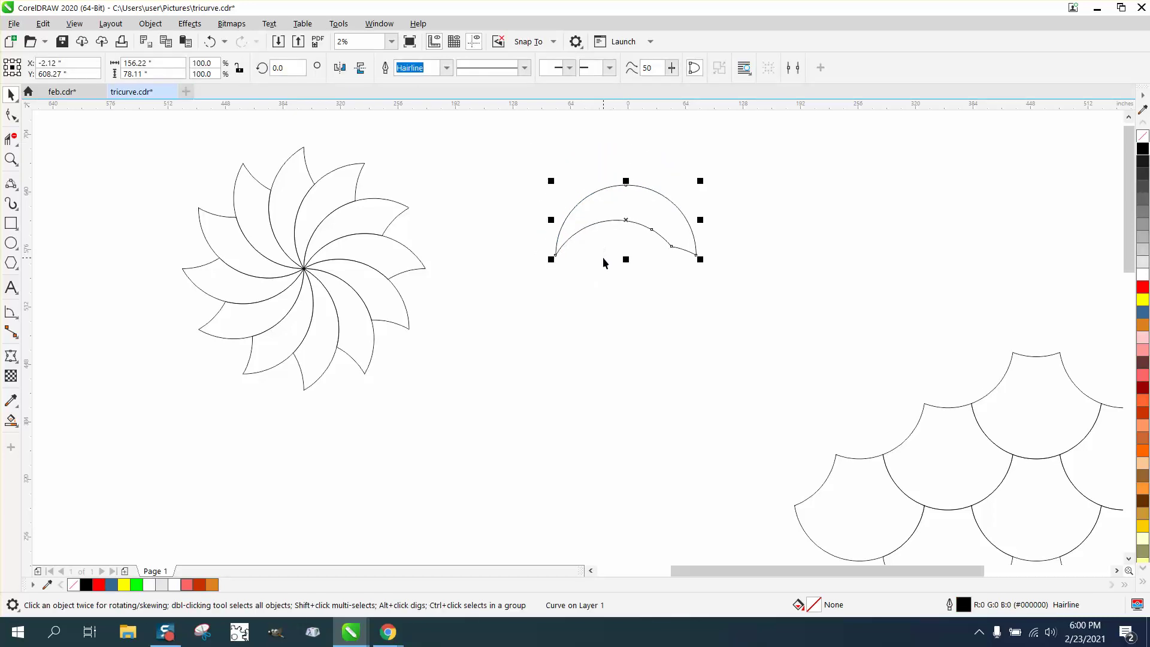
Pivot the crescent on its bottom-left tip, rotate 30° and repeat copies with Ctrl+D
{"action": "left_click", "coordinate": [626, 220]}
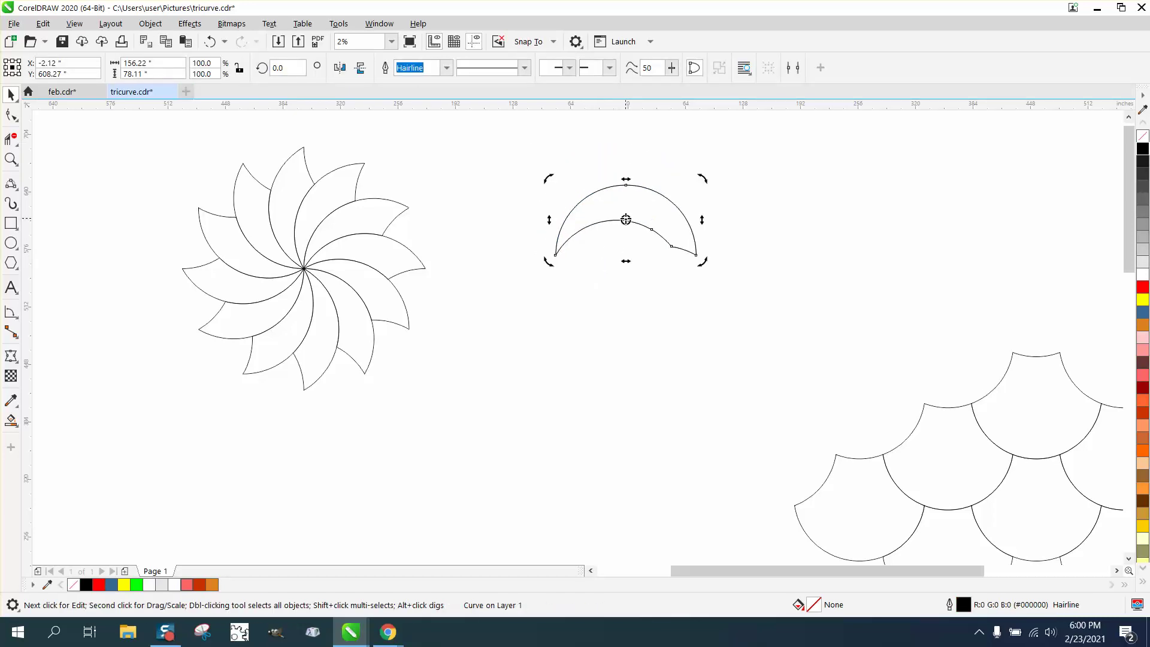
{"action": "left_click_drag", "start_coordinate": [626, 220], "coordinate": [555, 256]}
{"action": "left_click", "coordinate": [293, 71]}
{"action": "type", "text": "30"}
{"action": "key", "text": "Return"}
{"action": "key", "text": "ctrl+d"}
{"action": "key", "text": "ctrl+d"}
{"action": "key", "text": "ctrl+d"}
{"action": "key", "text": "ctrl+d"}
{"action": "key", "text": "ctrl+d"}
{"action": "key", "text": "ctrl+d"}
{"action": "key", "text": "ctrl+d"}
{"action": "key", "text": "ctrl+d"}
{"action": "key", "text": "ctrl+d"}
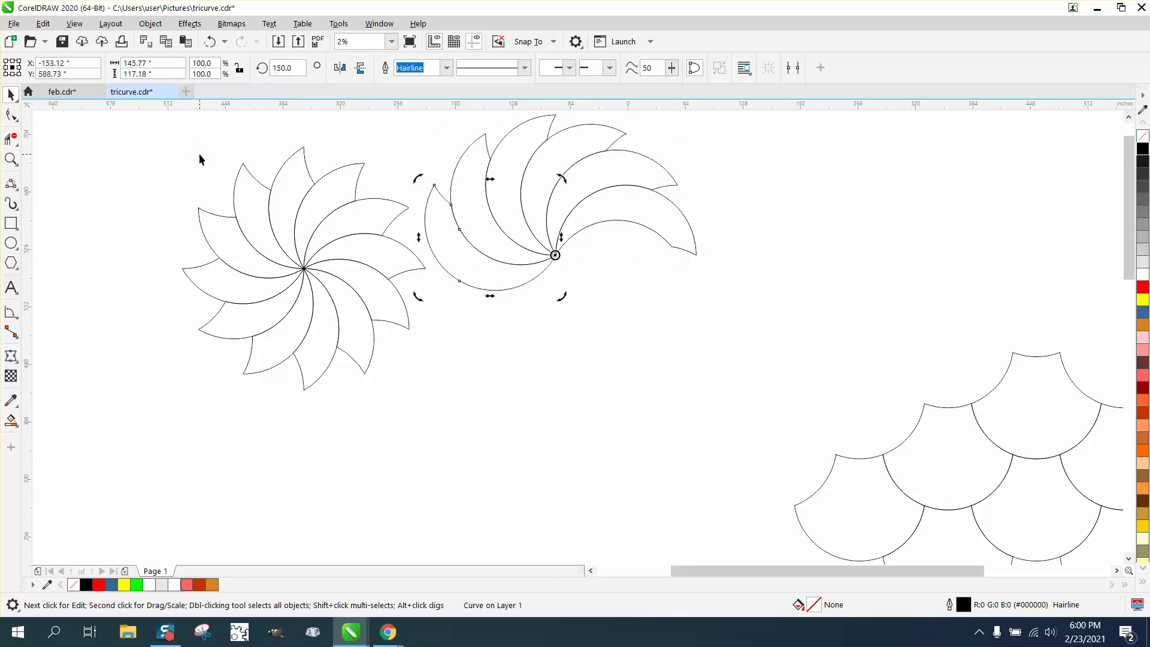
{"action": "key", "text": "ctrl+d"}
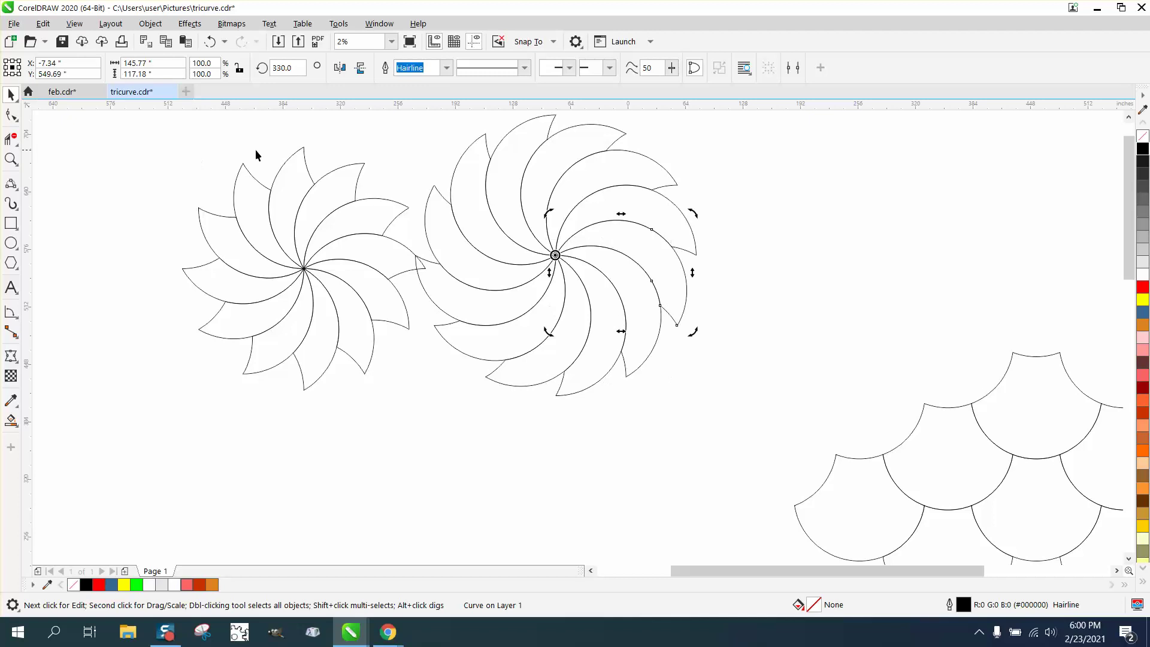
{"action": "key", "text": "F4"}
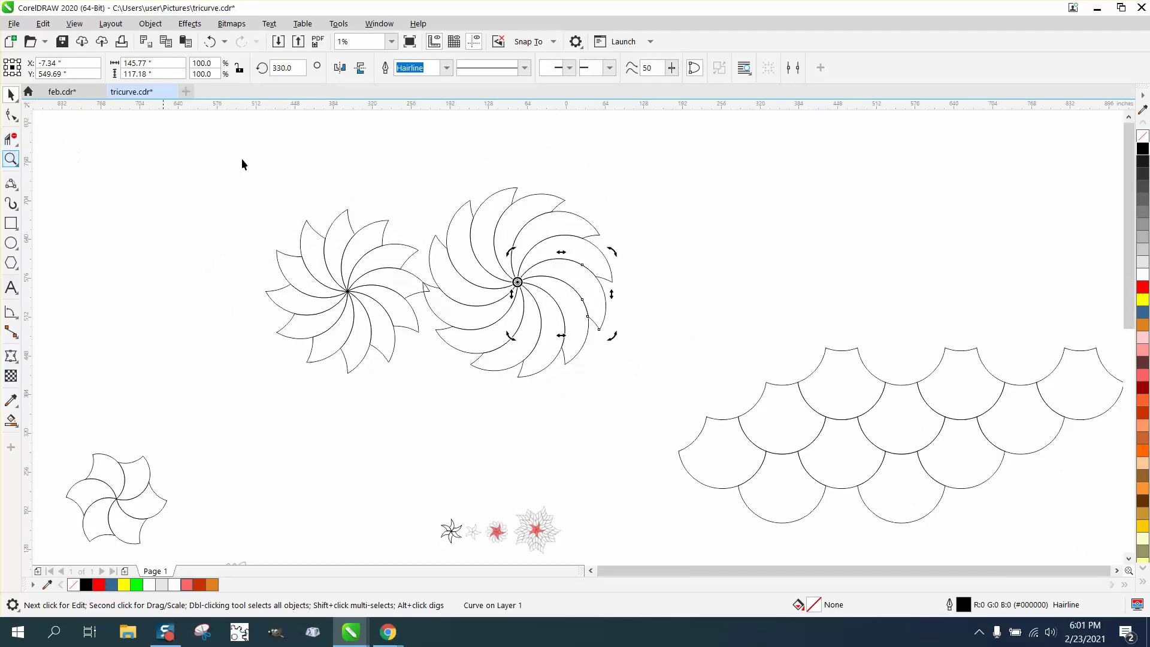
{"action": "left_click", "coordinate": [11, 159]}
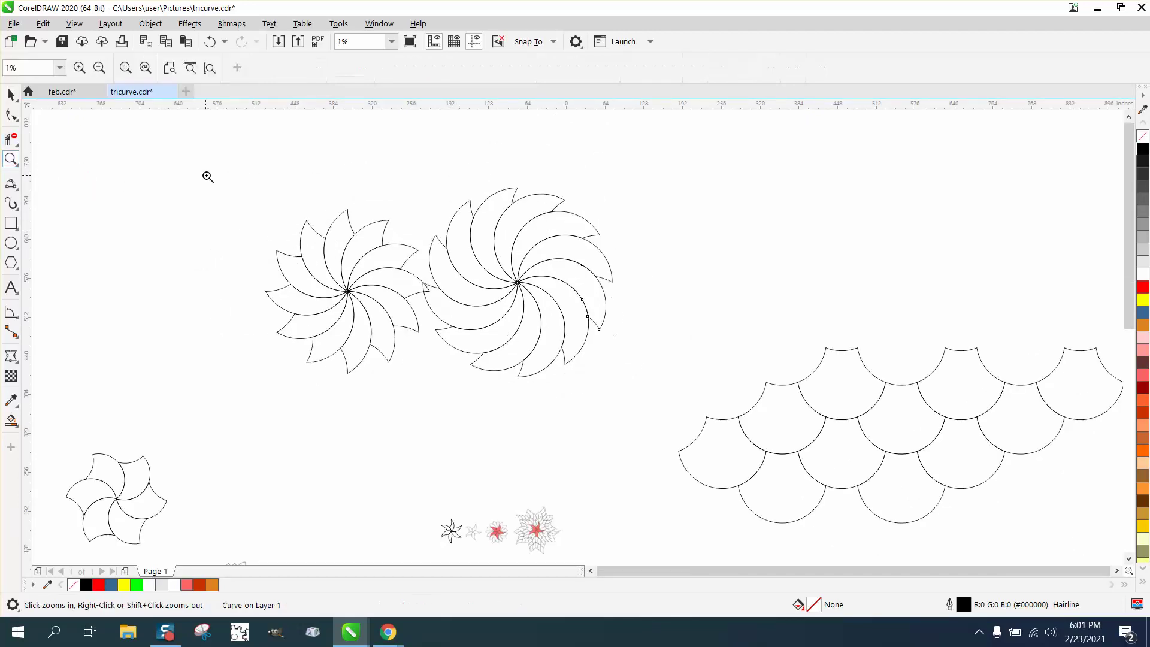
{"action": "left_click_drag", "start_coordinate": [206, 174], "coordinate": [697, 393]}
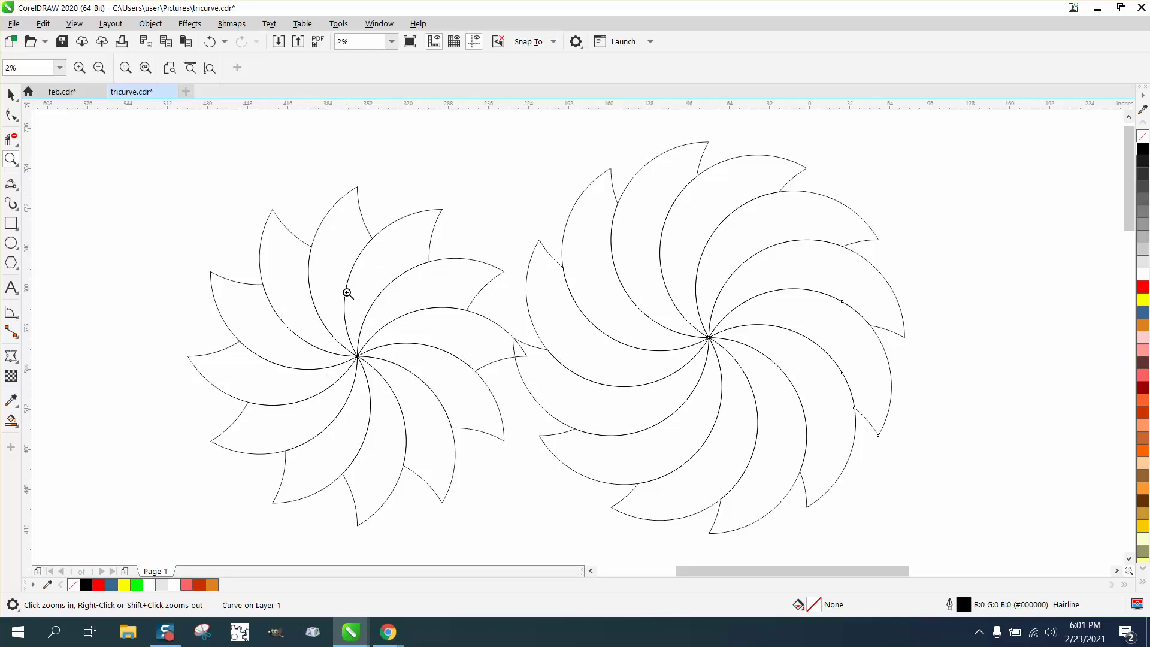
{"action": "right_click", "coordinate": [299, 259]}
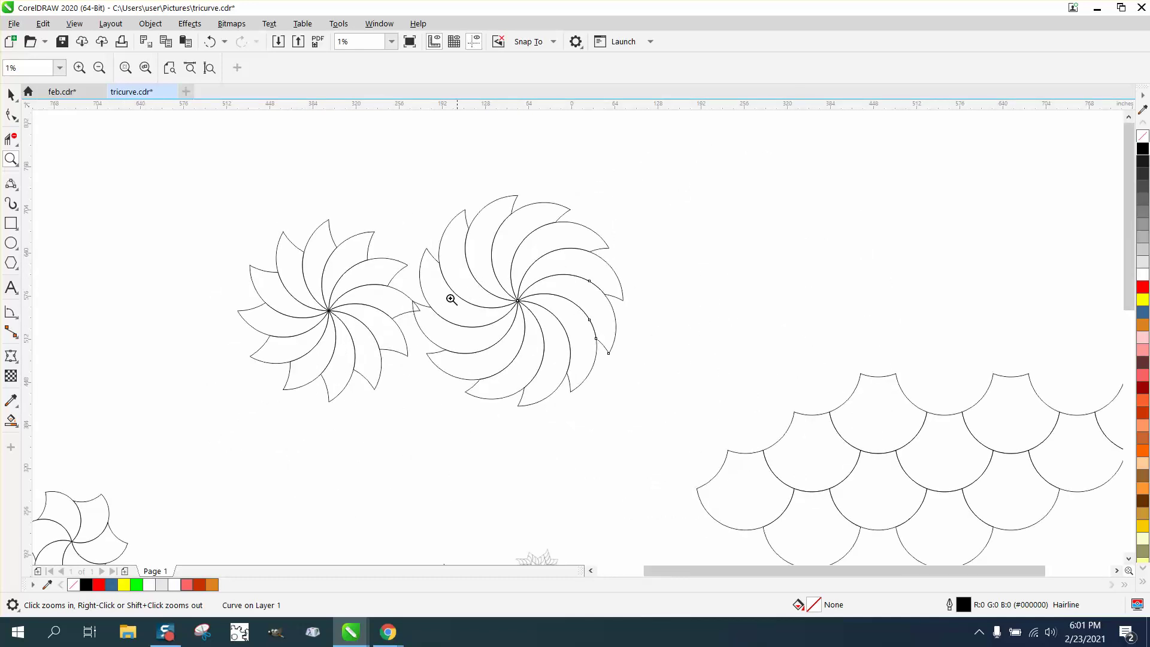
{"action": "left_click", "coordinate": [10, 94]}
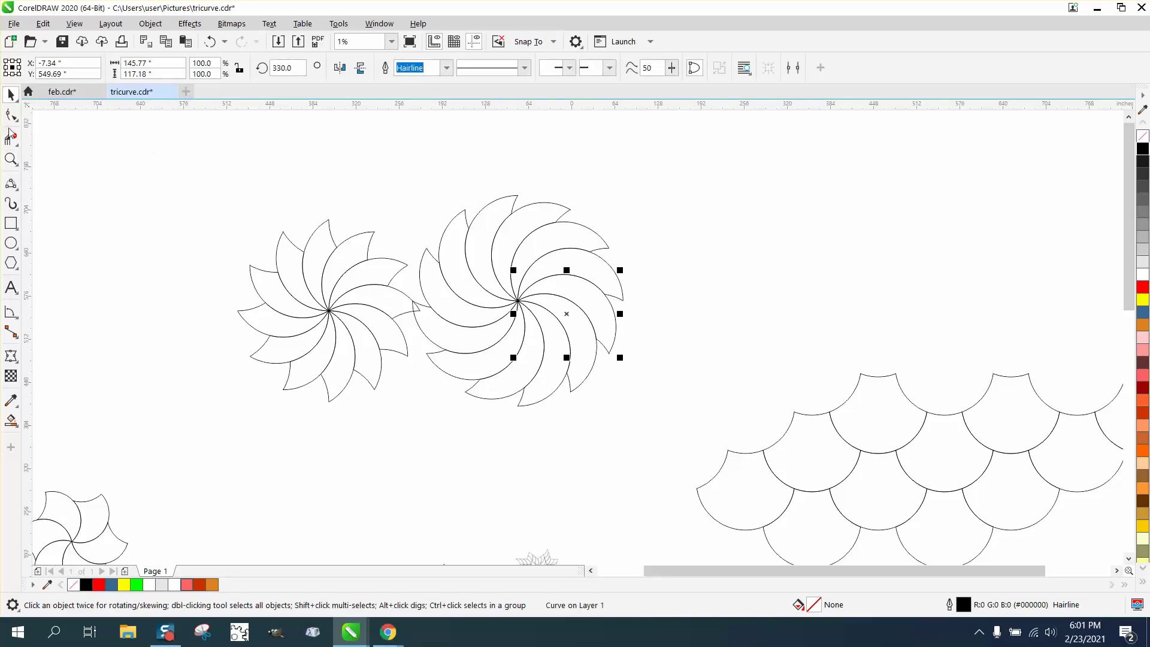
{"action": "left_click", "coordinate": [11, 159]}
{"action": "left_click_drag", "start_coordinate": [142, 175], "coordinate": [620, 381]}
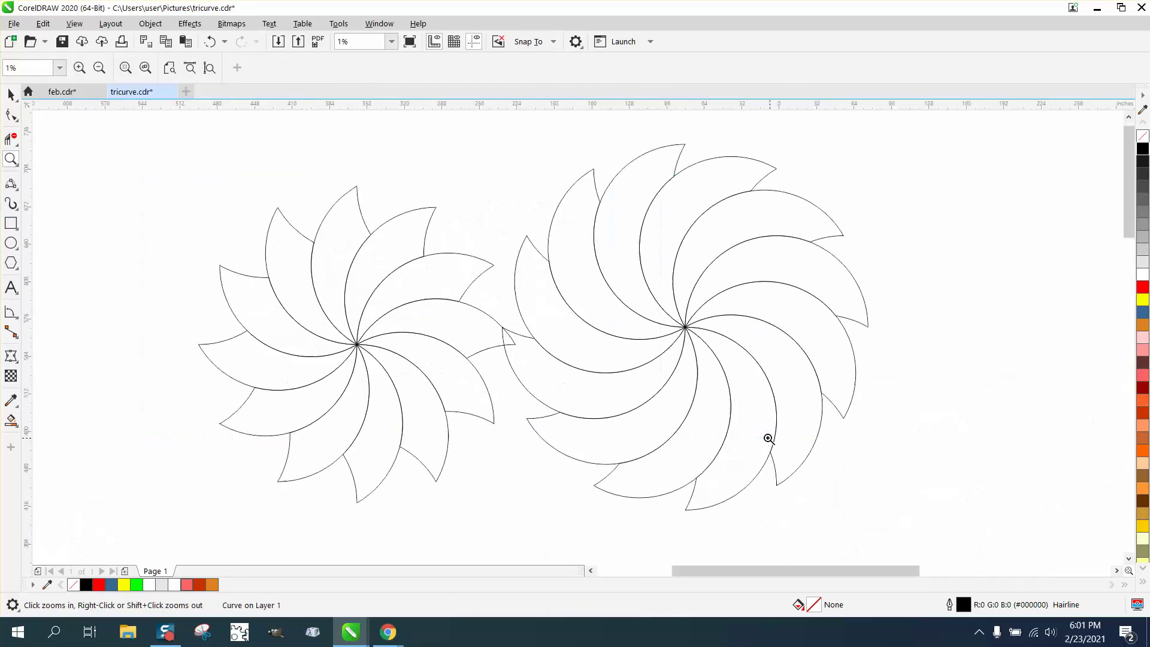
{"action": "right_click", "coordinate": [635, 391]}
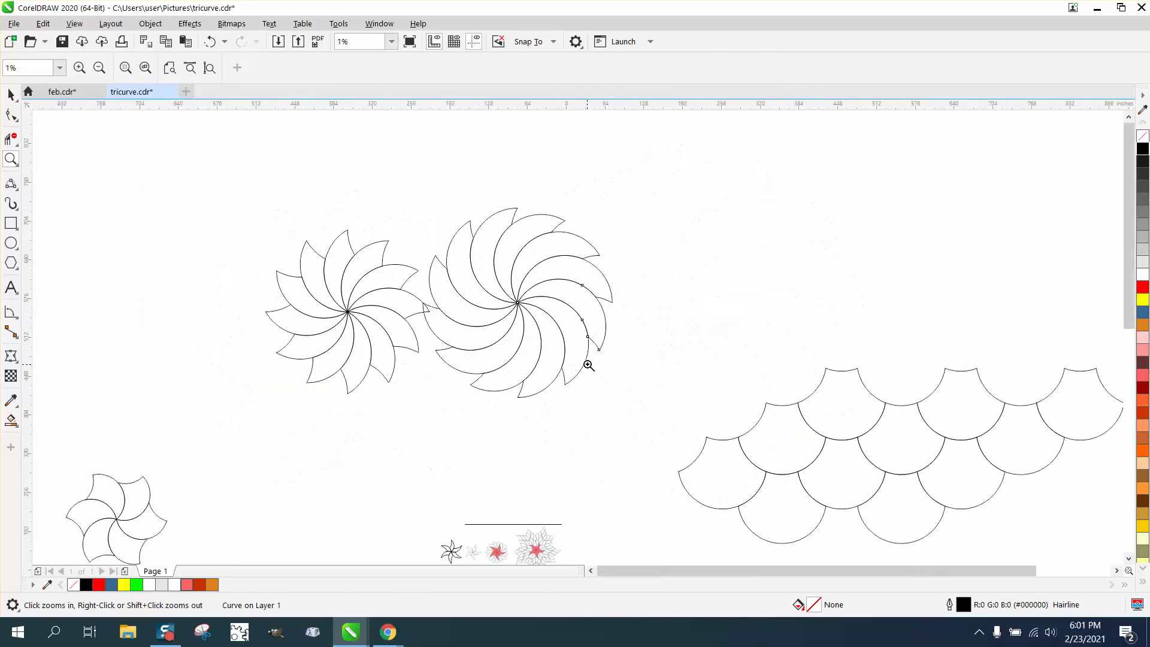